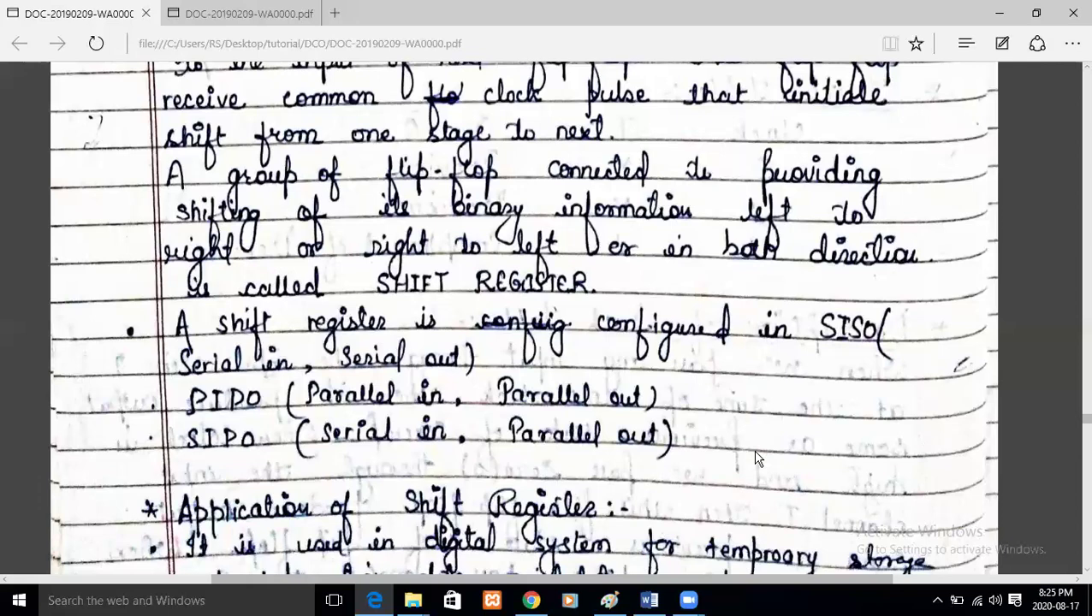
Launch Excel by running the command "excel".
{"action": "key", "text": "super+r"}
{"action": "type", "text": "ex"}
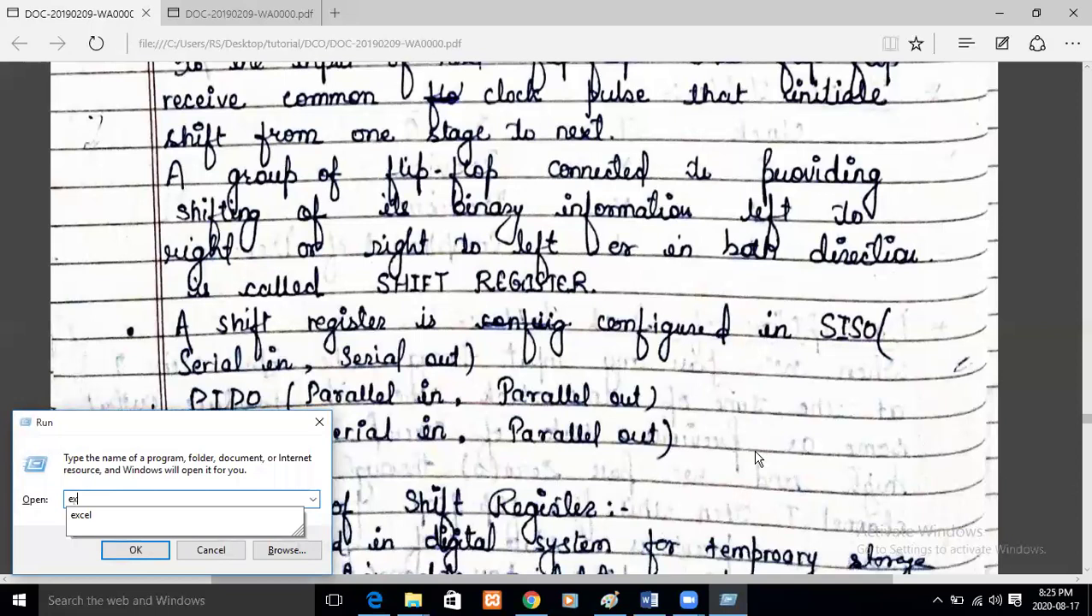
{"action": "type", "text": "cel"}
{"action": "key", "text": "Return"}
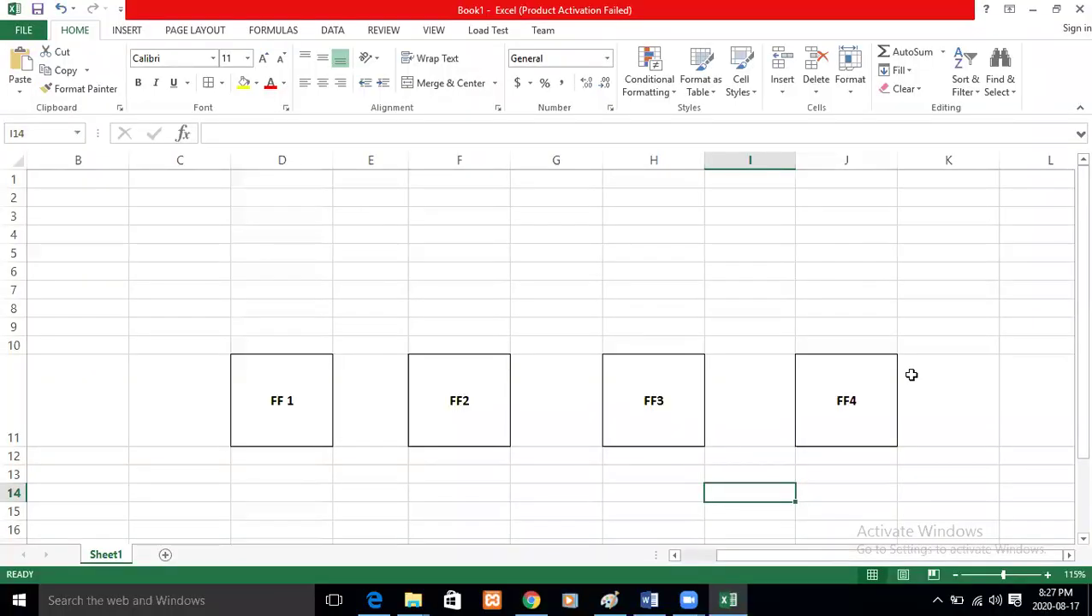
{"action": "left_click", "coordinate": [911, 375]}
{"action": "left_click", "coordinate": [290, 412]}
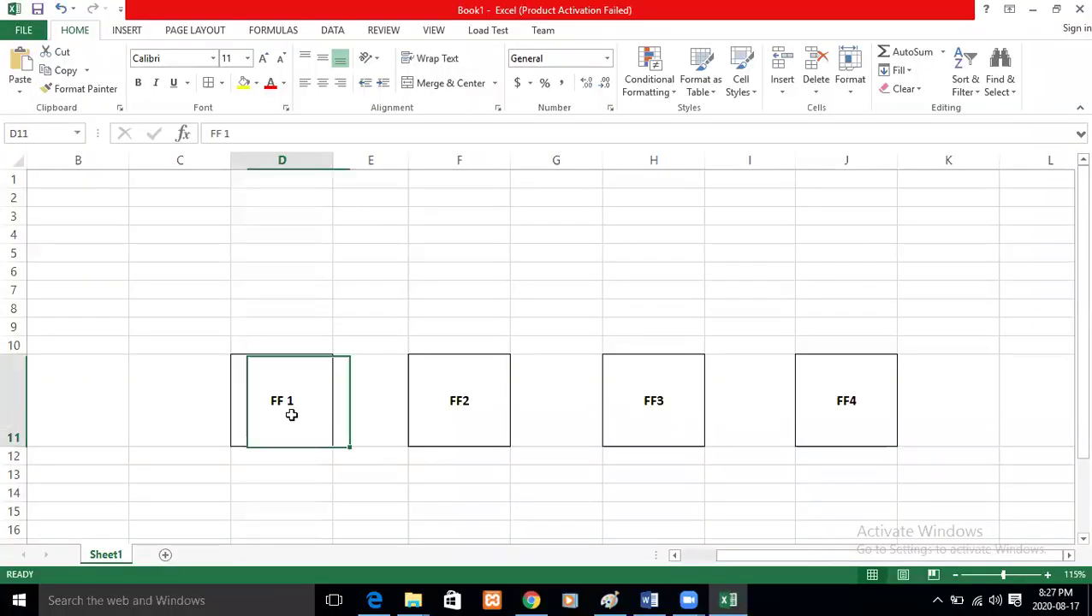
{"action": "left_click", "coordinate": [452, 412]}
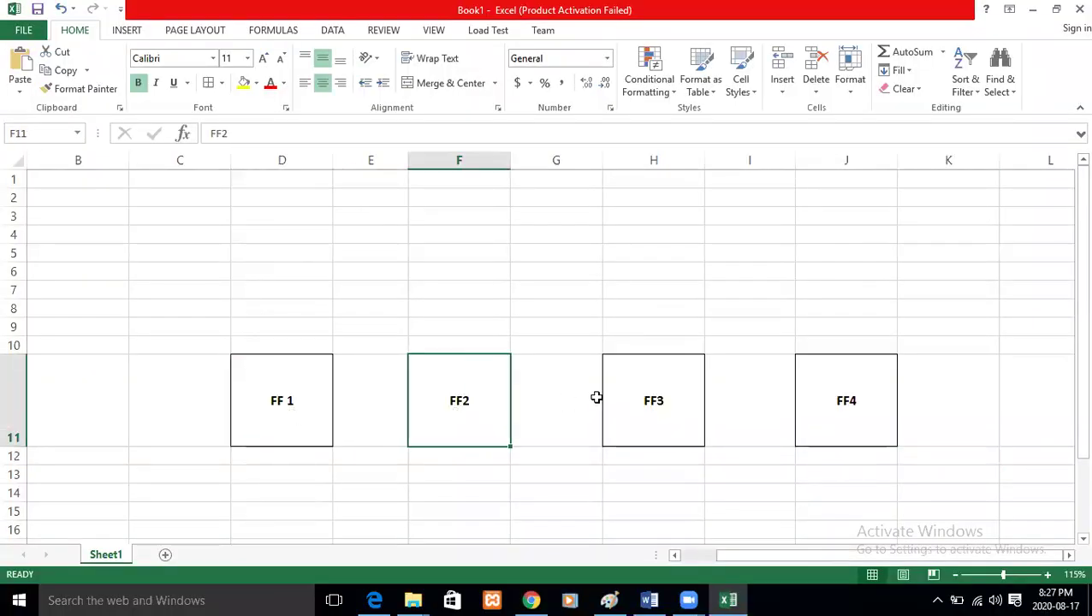
{"action": "left_click", "coordinate": [621, 397]}
{"action": "left_click", "coordinate": [837, 393]}
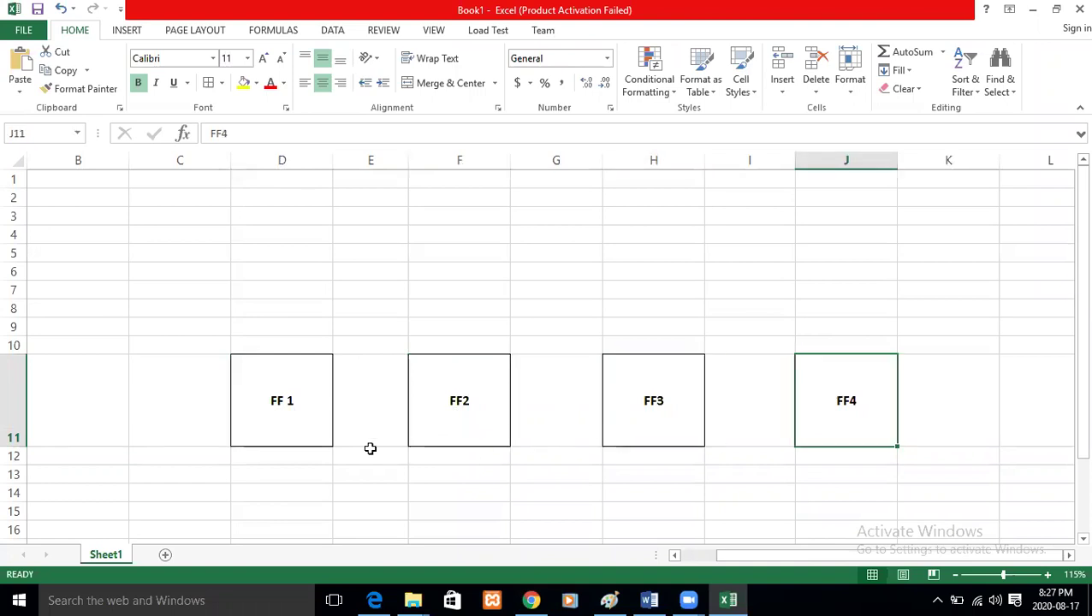
Enter the label "D Flip Flops" in cell H5, above the row of flip-flop boxes.
{"action": "left_click", "coordinate": [646, 246]}
{"action": "type", "text": "D "}
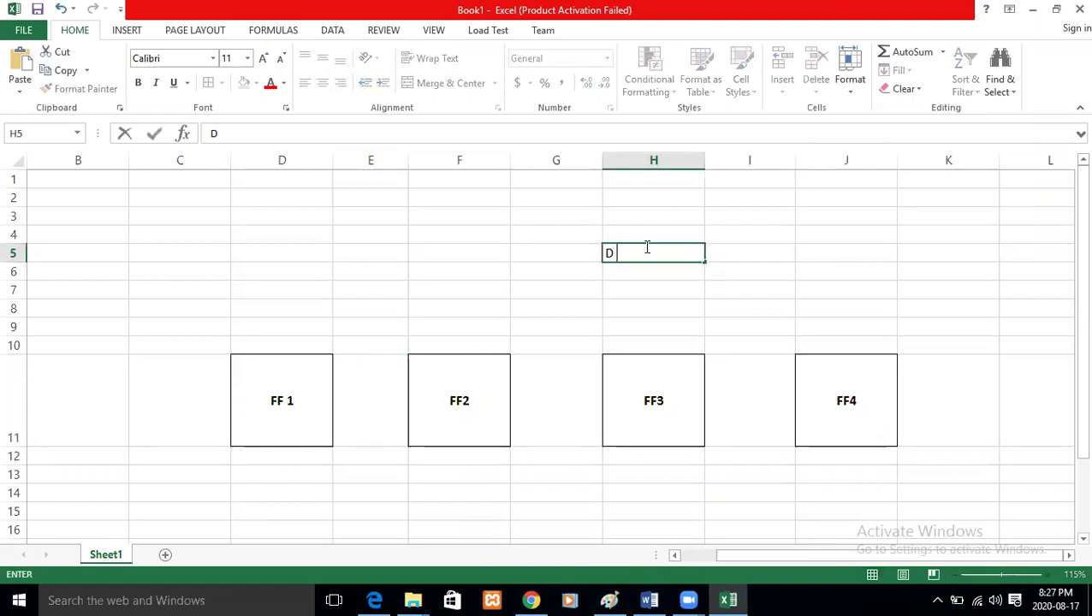
{"action": "type", "text": "Flip Flops"}
{"action": "key", "text": "Return"}
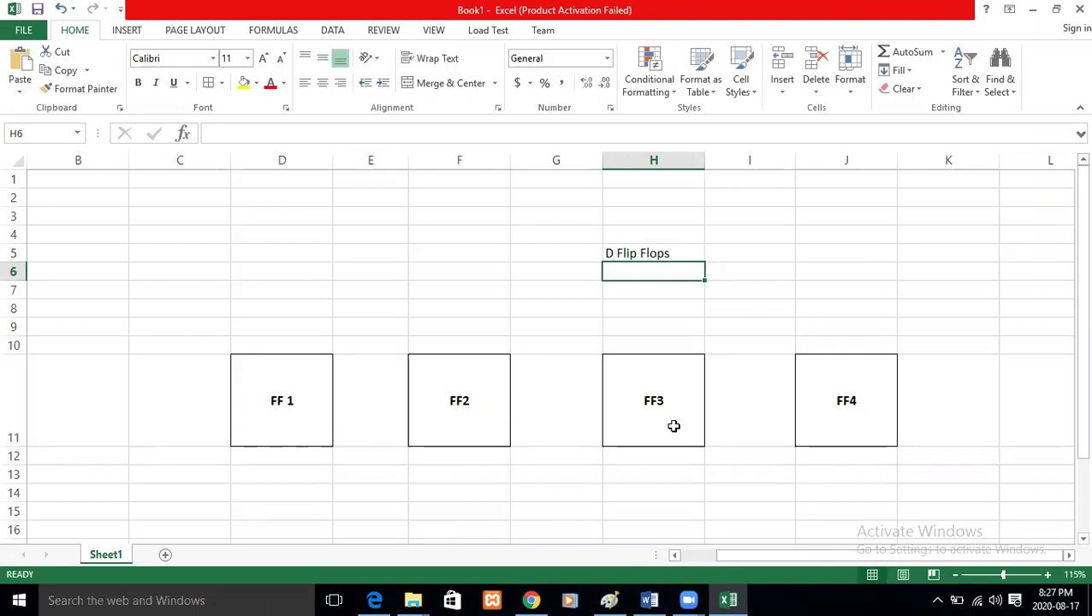
{"action": "left_click", "coordinate": [823, 420]}
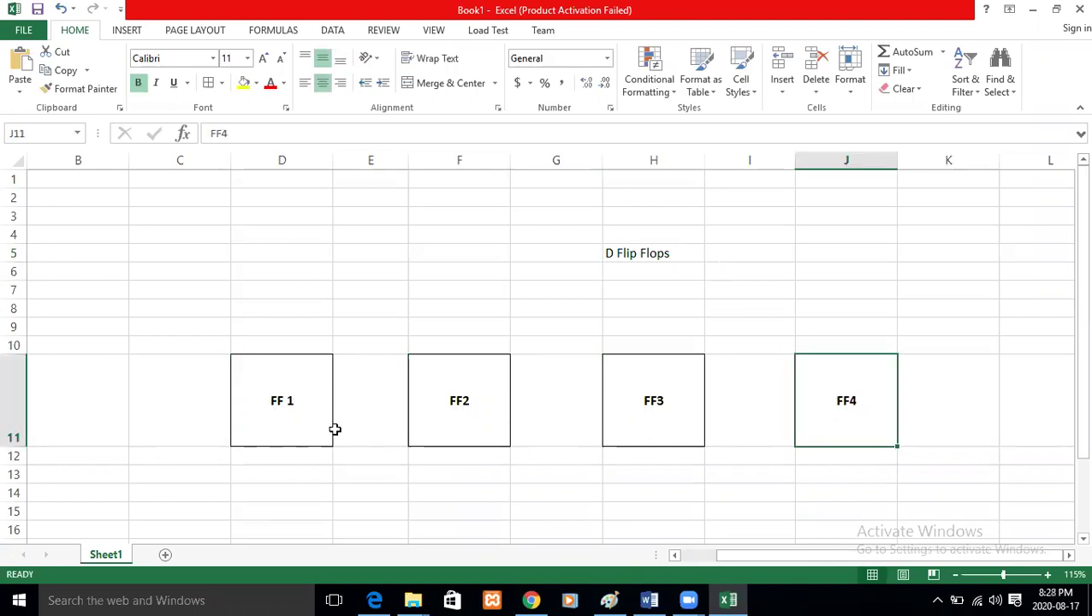
Enter 1 directly above each of the four flip-flop boxes, in cells D10, F10, H10 and J10.
{"action": "left_click", "coordinate": [304, 342]}
{"action": "type", "text": "1"}
{"action": "key", "text": "Tab"}
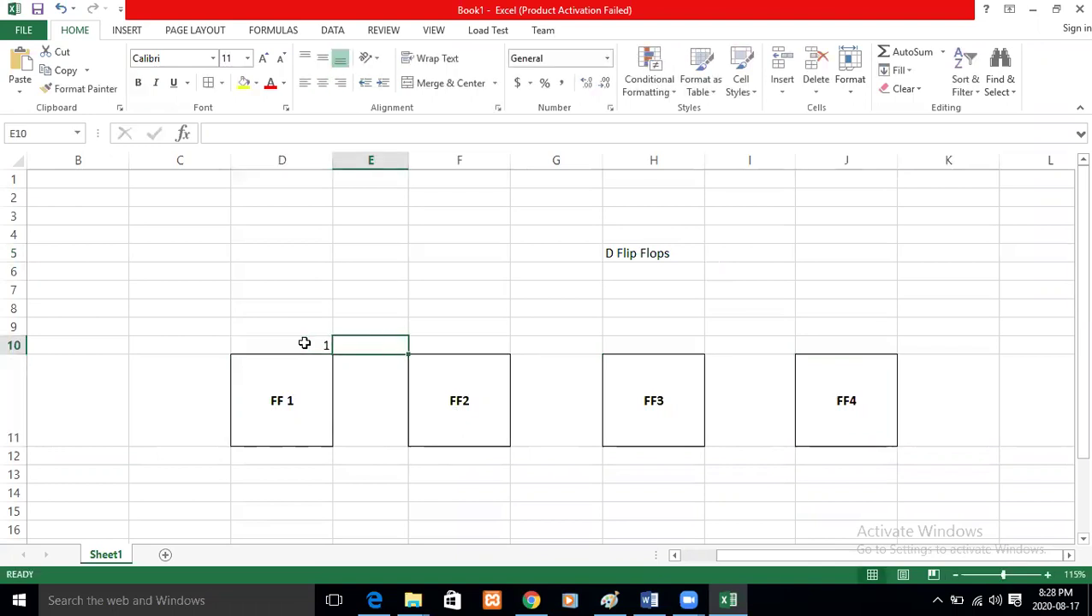
{"action": "key", "text": "Tab"}
{"action": "type", "text": "1"}
{"action": "key", "text": "Tab"}
{"action": "key", "text": "Tab"}
{"action": "type", "text": "1"}
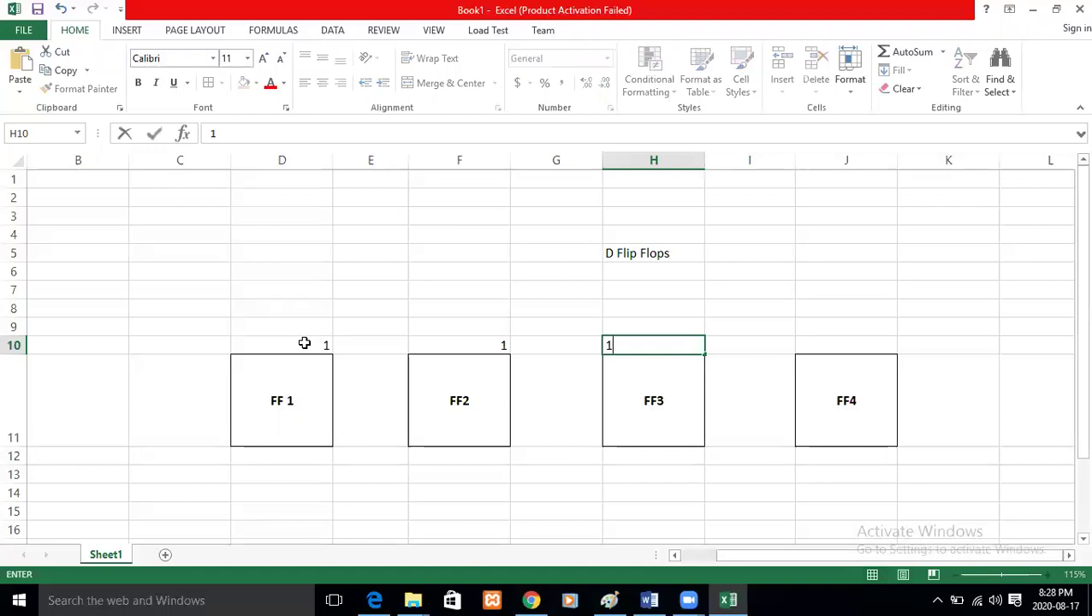
{"action": "key", "text": "Tab"}
{"action": "key", "text": "Tab"}
{"action": "type", "text": "1"}
{"action": "key", "text": "Tab"}
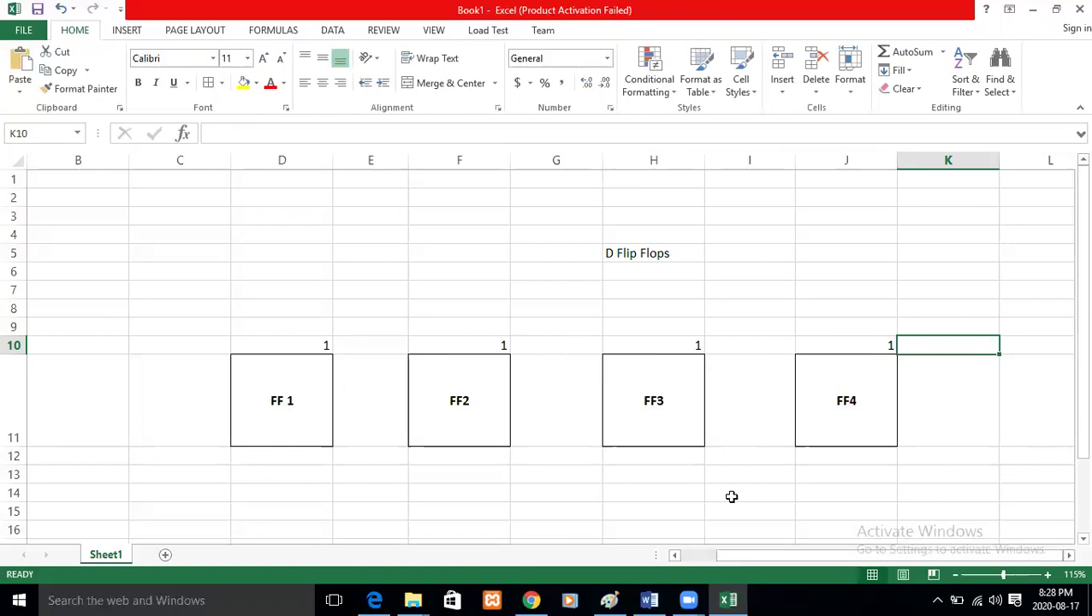
Change the value above FF2, in cell F10, to 0.
{"action": "left_click", "coordinate": [679, 509]}
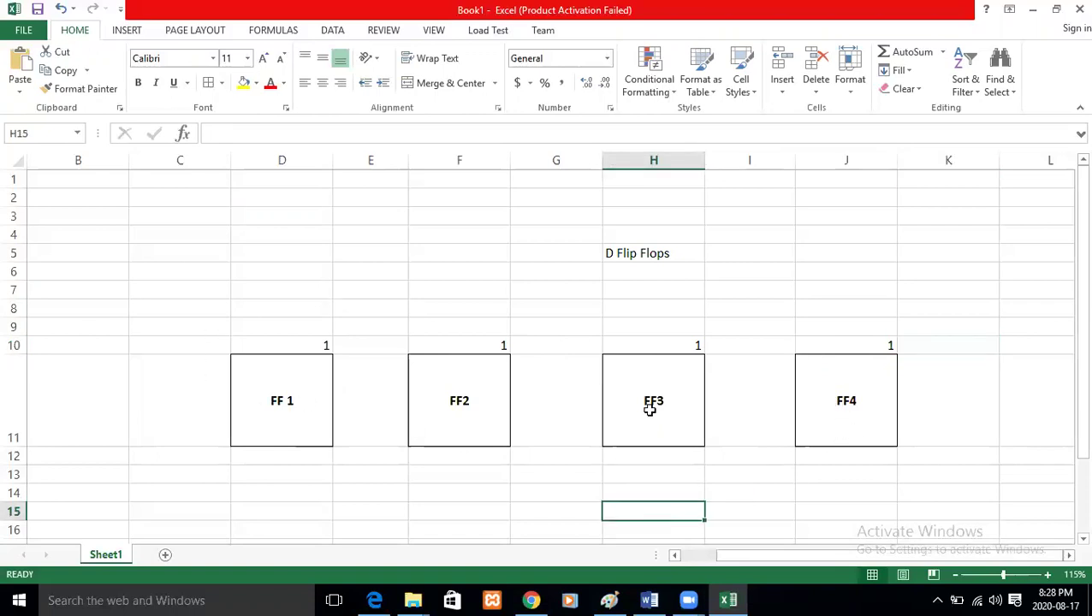
{"action": "left_click", "coordinate": [496, 345]}
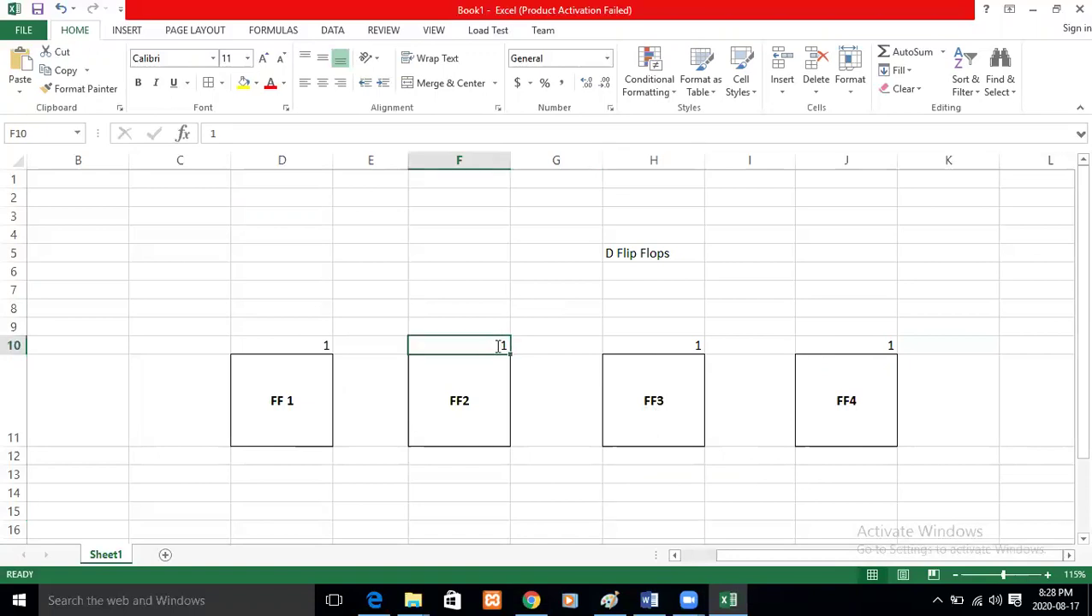
{"action": "type", "text": "0"}
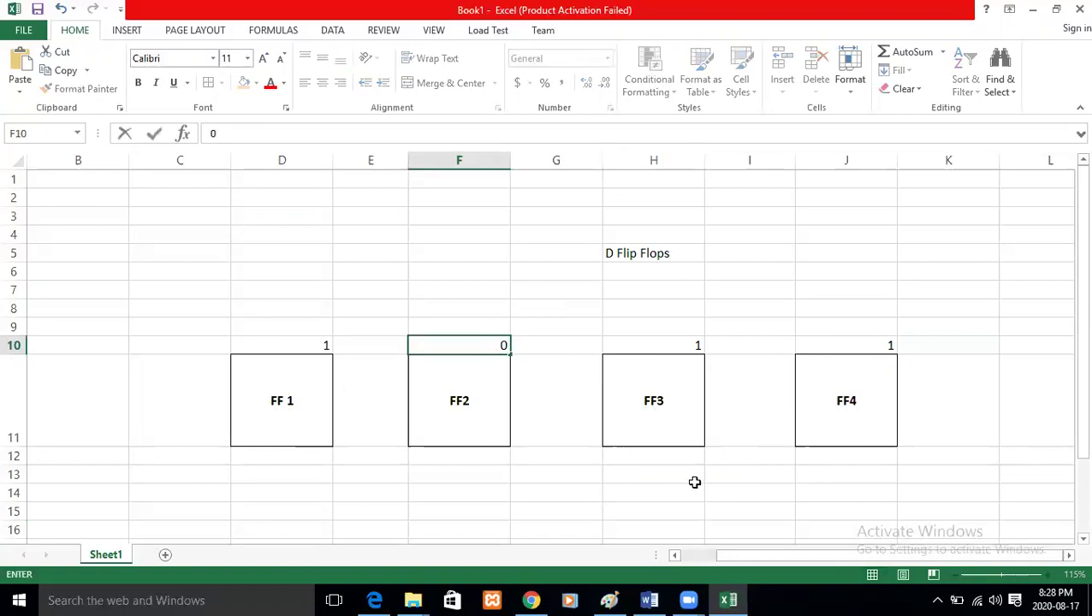
{"action": "left_click", "coordinate": [693, 480]}
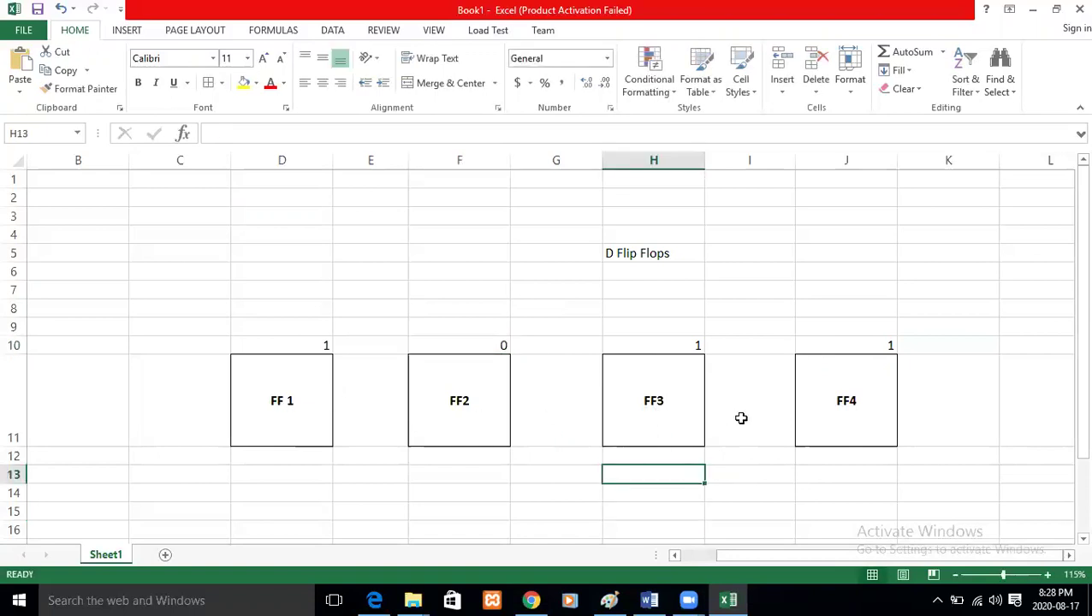
{"action": "left_click", "coordinate": [790, 468]}
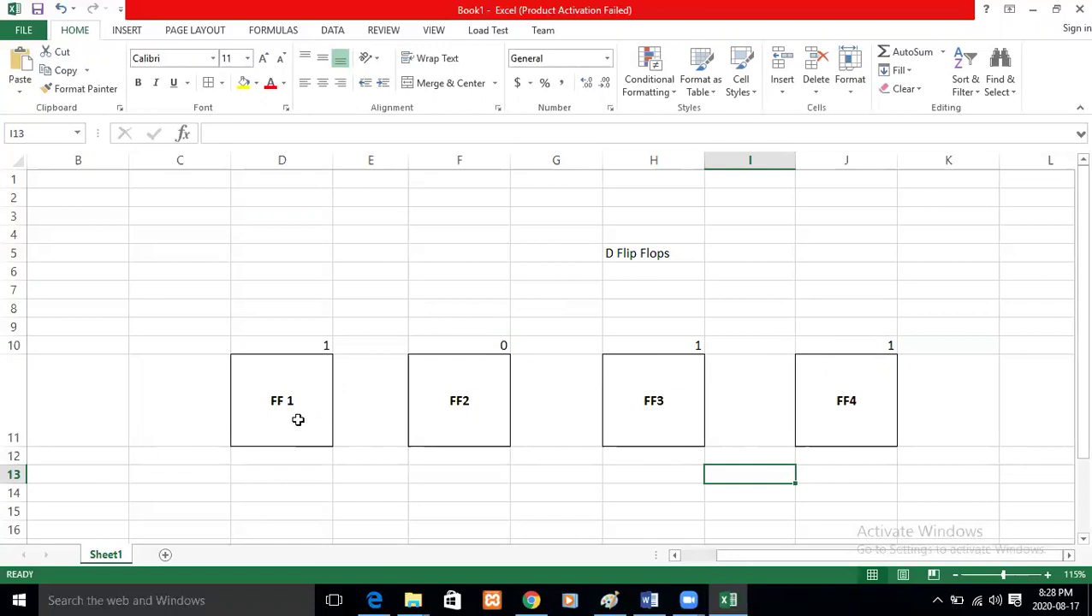
{"action": "left_click", "coordinate": [806, 400]}
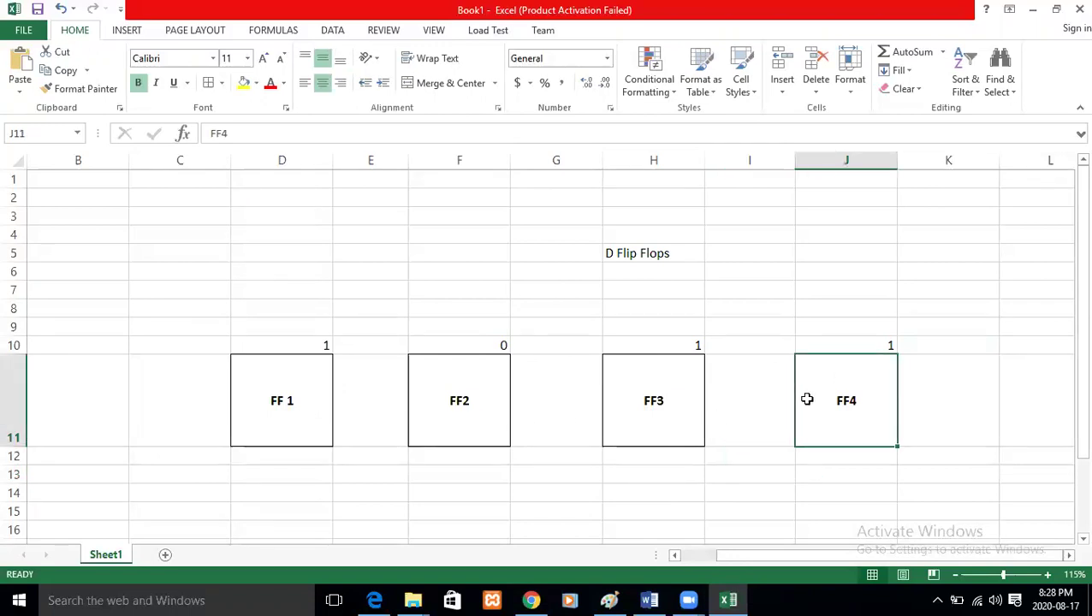
{"action": "left_click", "coordinate": [617, 411]}
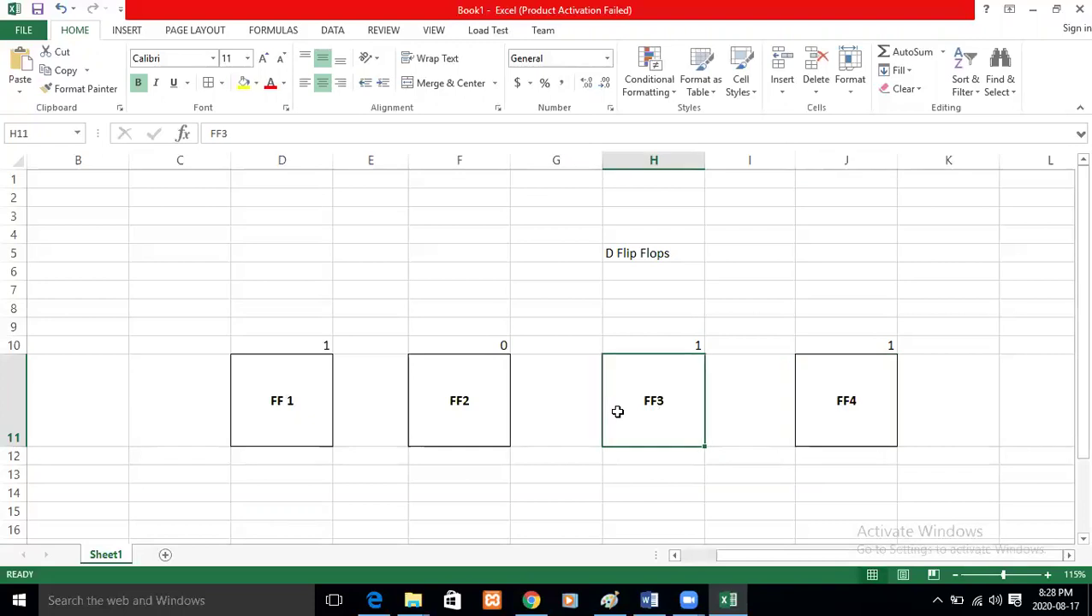
{"action": "left_click", "coordinate": [285, 400]}
{"action": "left_click", "coordinate": [463, 402]}
{"action": "left_click", "coordinate": [658, 393]}
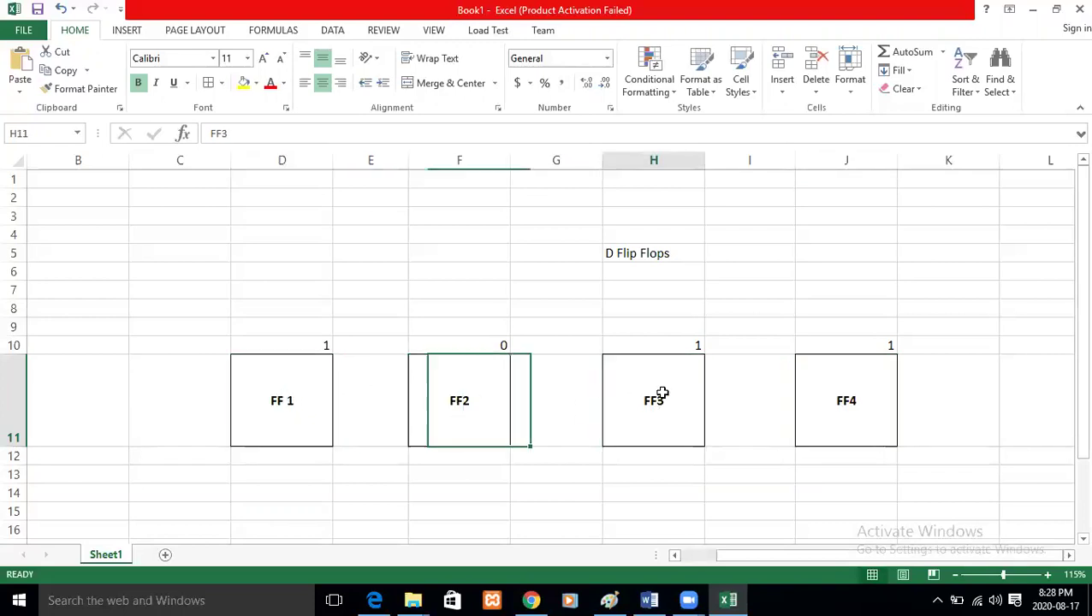
{"action": "left_click", "coordinate": [842, 398]}
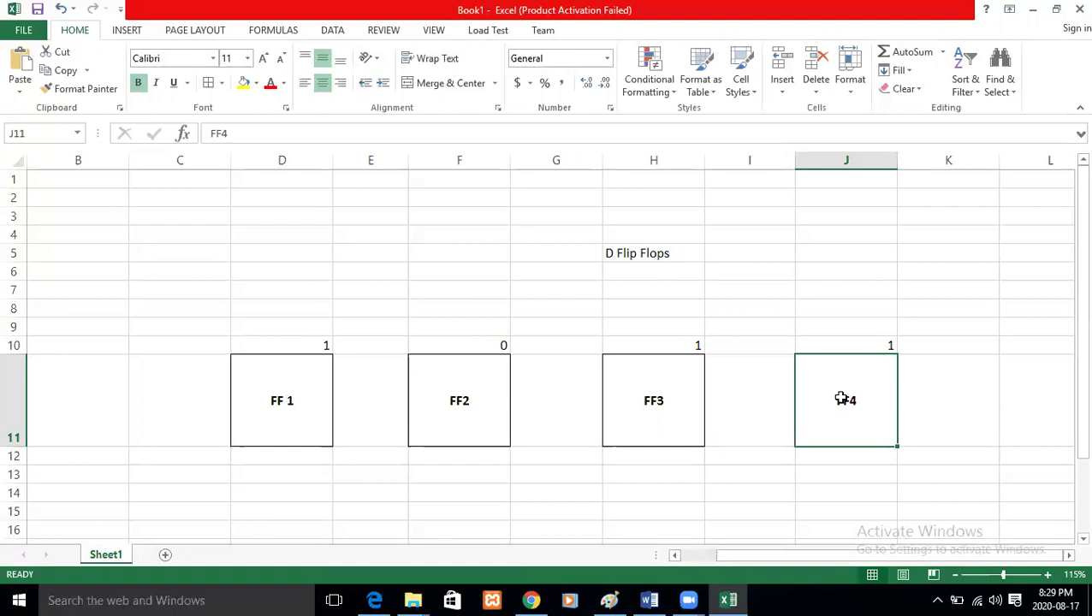
Copy the row of flip-flop boxes FF 1 to FF4 (D11:J11) and paste it starting at cell D17.
{"action": "key", "text": "Down"}
{"action": "key", "text": "Down"}
{"action": "key", "text": "Down"}
{"action": "key", "text": "Down"}
{"action": "key", "text": "Down"}
{"action": "key", "text": "Down"}
{"action": "key", "text": "Down"}
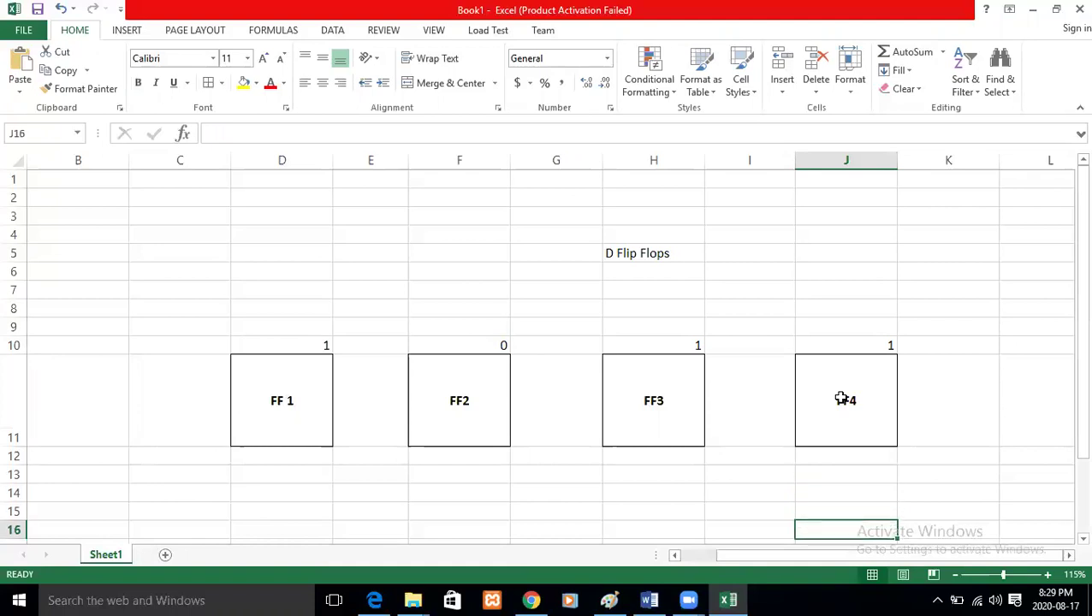
{"action": "key", "text": "Down"}
{"action": "key", "text": "Down"}
{"action": "key", "text": "Down"}
{"action": "key", "text": "Down"}
{"action": "key", "text": "Down"}
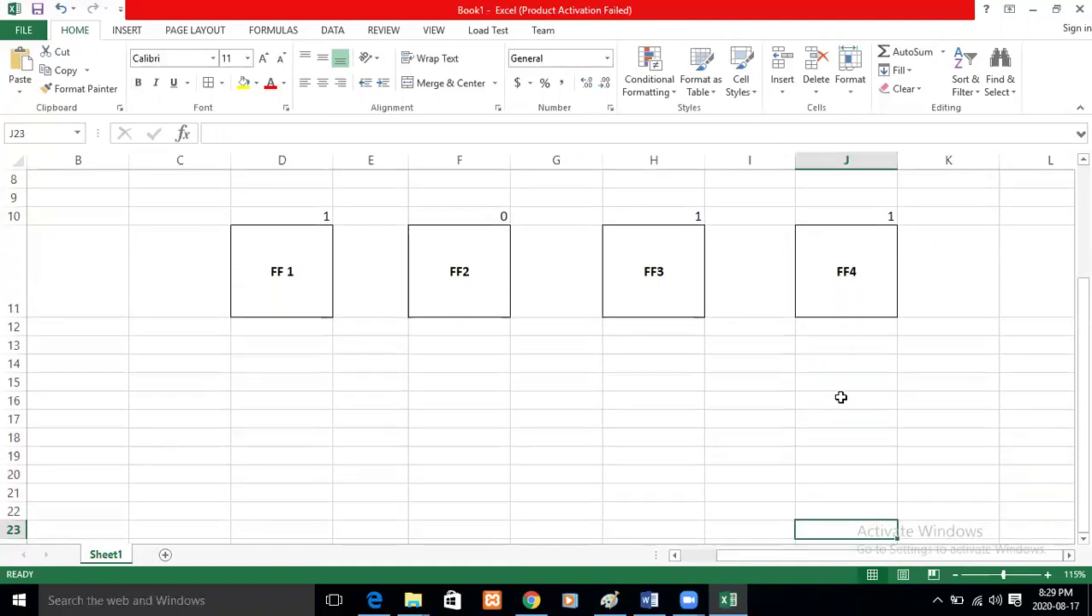
{"action": "left_click_drag", "start_coordinate": [261, 273], "coordinate": [799, 279]}
{"action": "key", "text": "ctrl+c"}
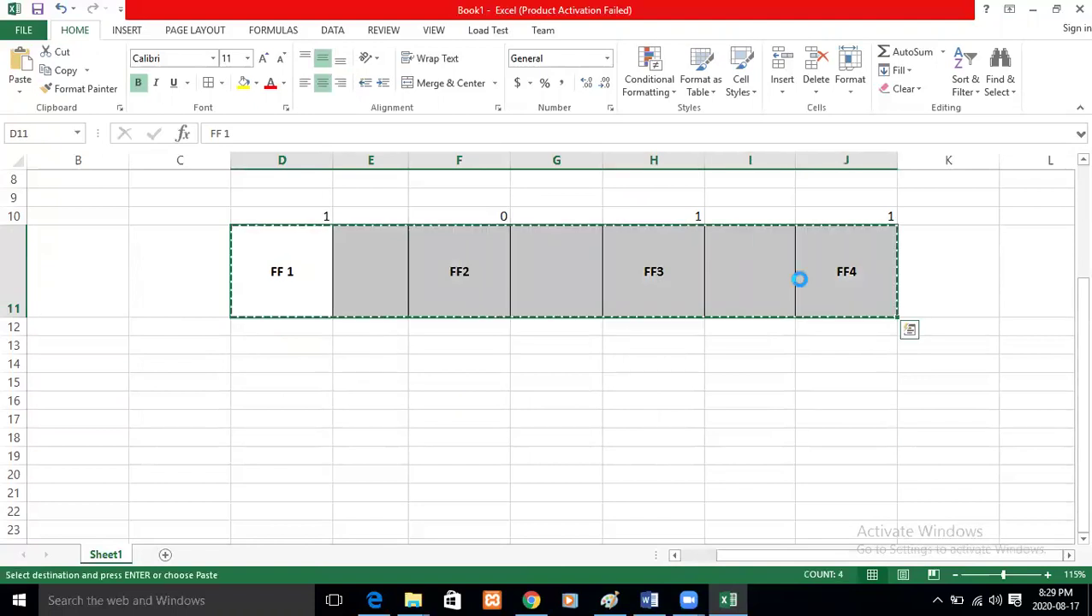
{"action": "left_click", "coordinate": [314, 421]}
{"action": "key", "text": "ctrl+v"}
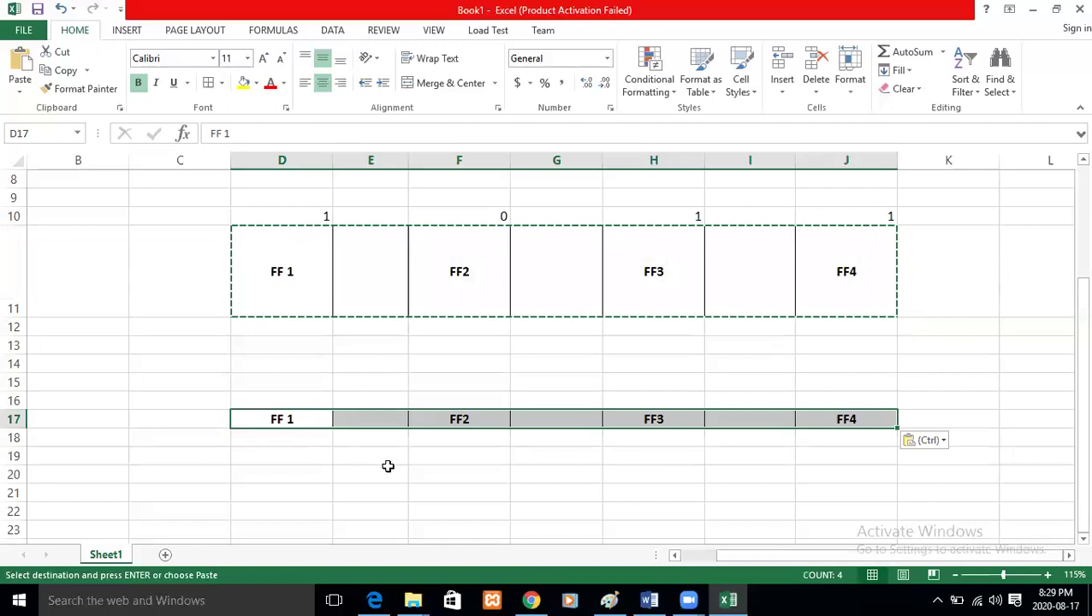
Increase the height of row 17 so the copied boxes are about as tall as the originals in row 11.
{"action": "left_click_drag", "start_coordinate": [14, 428], "coordinate": [13, 504]}
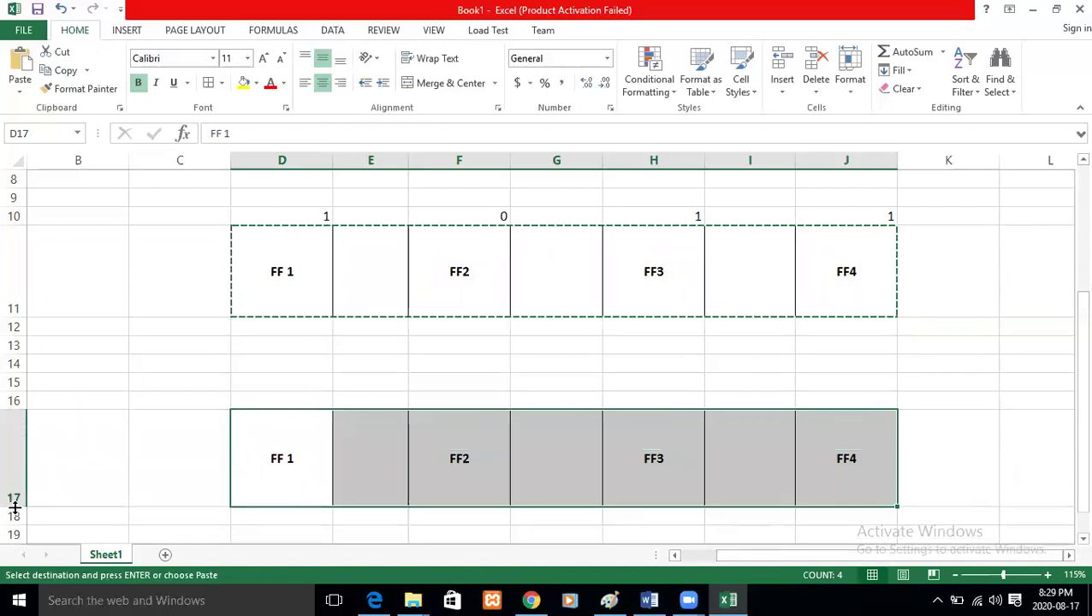
{"action": "left_click", "coordinate": [444, 491]}
{"action": "left_click", "coordinate": [943, 451]}
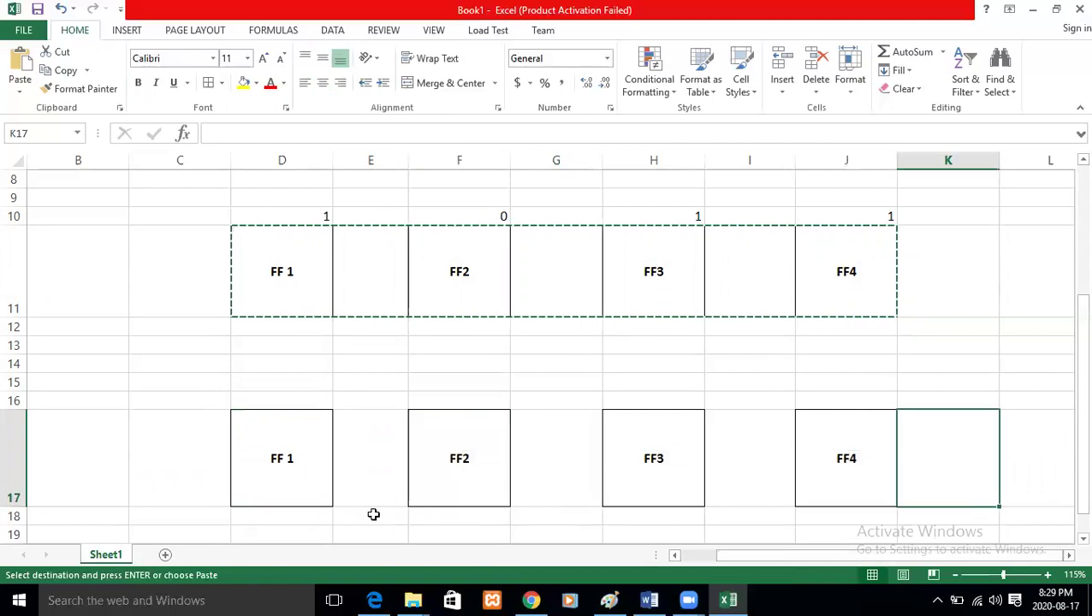
Enter 1 above each of the four copied flip-flop boxes, in cells D16, F16, H16 and J16.
{"action": "left_click", "coordinate": [313, 401]}
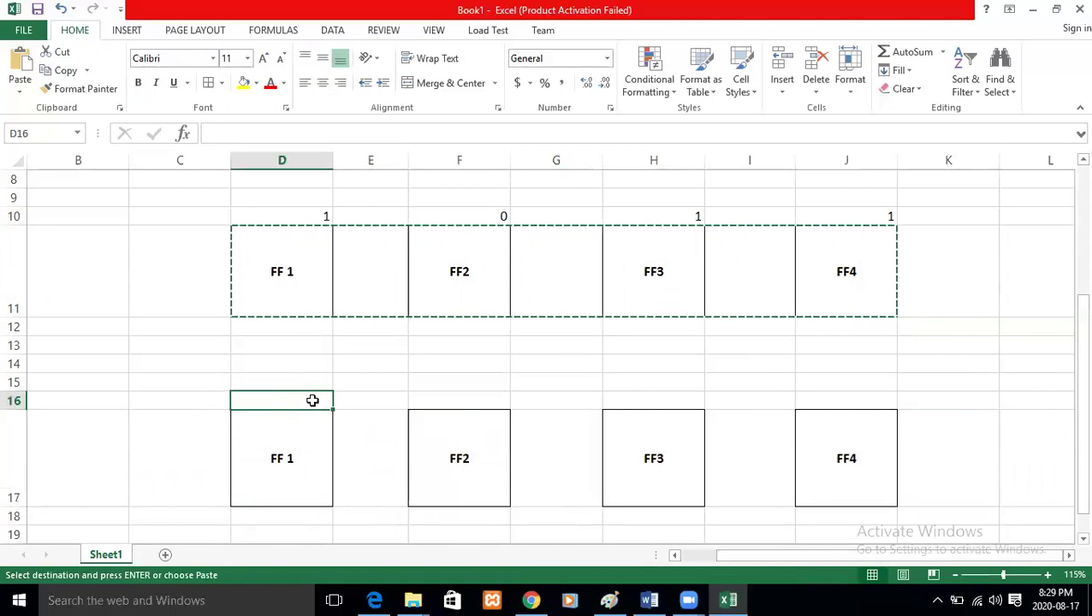
{"action": "type", "text": "1"}
{"action": "key", "text": "ctrl+Return"}
{"action": "key", "text": "Right"}
{"action": "key", "text": "Right"}
{"action": "type", "text": "1"}
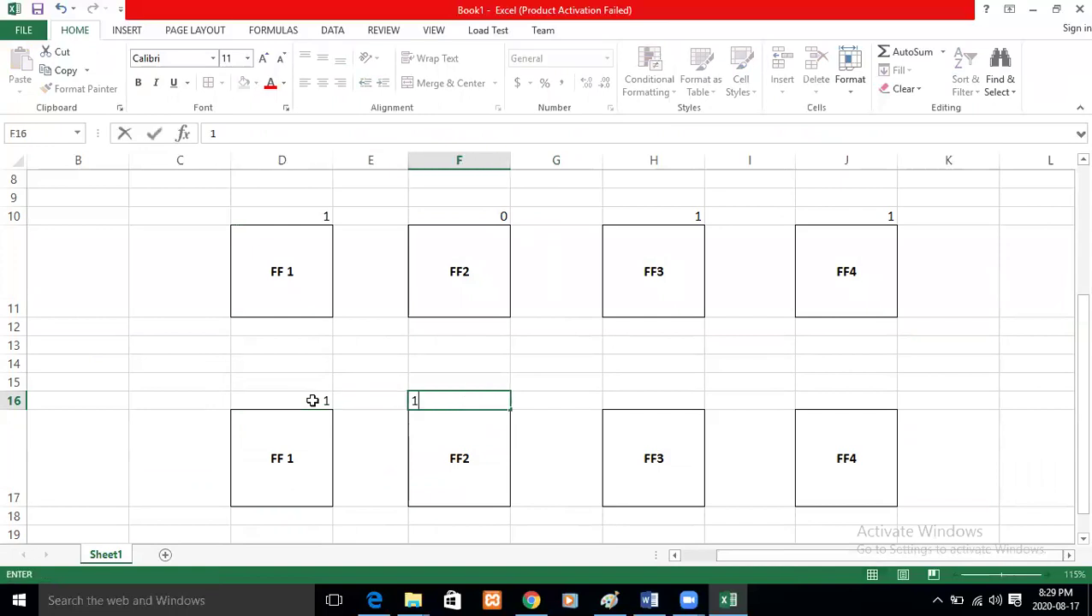
{"action": "key", "text": "Right"}
{"action": "key", "text": "Right"}
{"action": "type", "text": "1"}
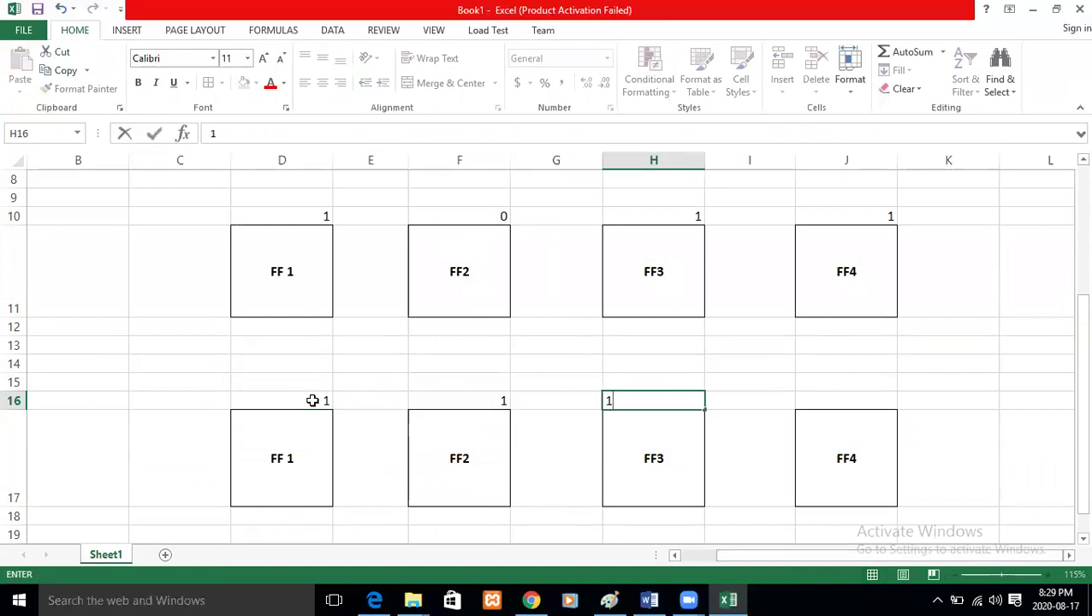
{"action": "key", "text": "Right"}
{"action": "type", "text": "1"}
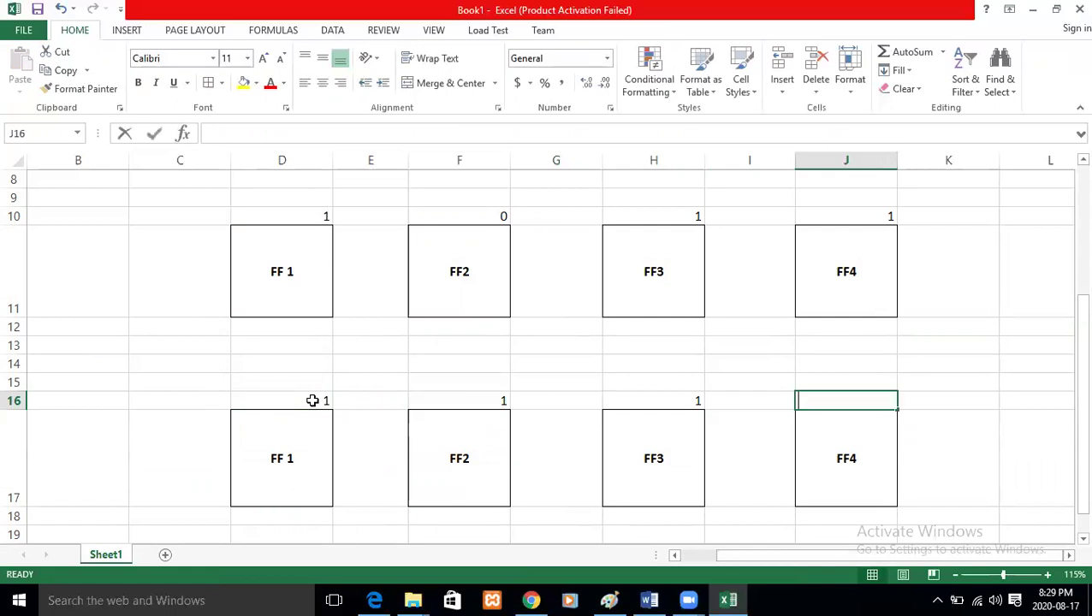
{"action": "left_click", "coordinate": [313, 411]}
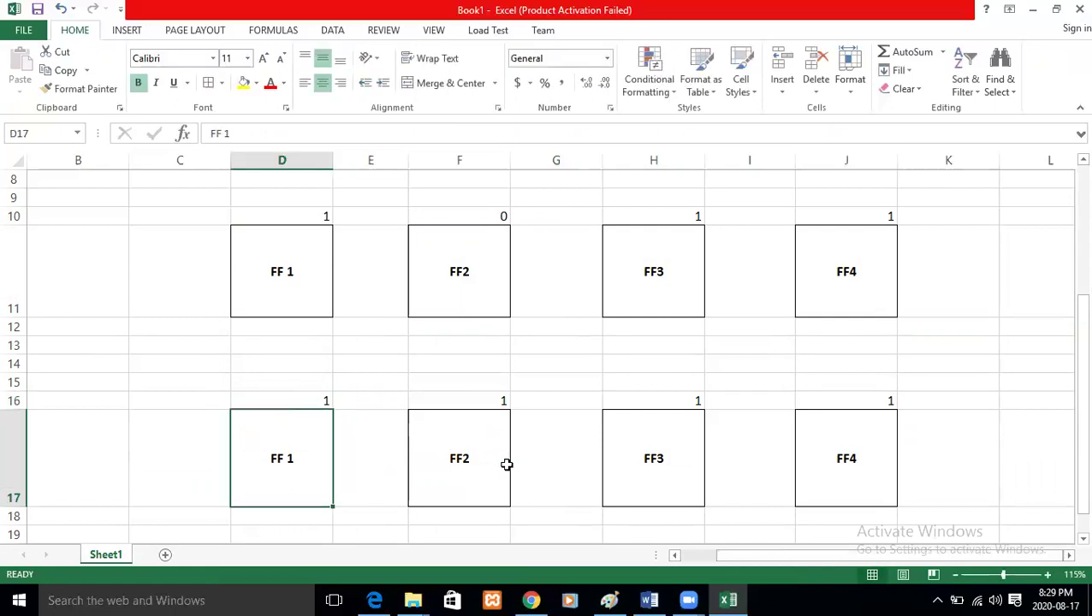
{"action": "left_click", "coordinate": [880, 482]}
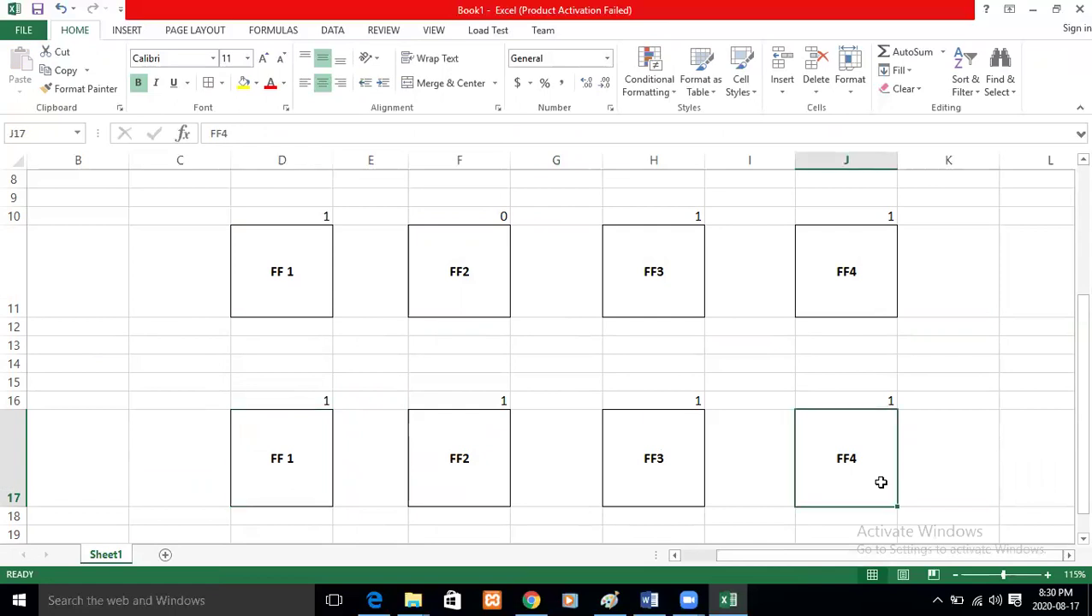
{"action": "left_click", "coordinate": [844, 293]}
{"action": "left_click", "coordinate": [867, 459]}
{"action": "left_click", "coordinate": [843, 278]}
{"action": "left_click", "coordinate": [850, 425]}
{"action": "left_click", "coordinate": [839, 312]}
{"action": "left_click", "coordinate": [837, 479]}
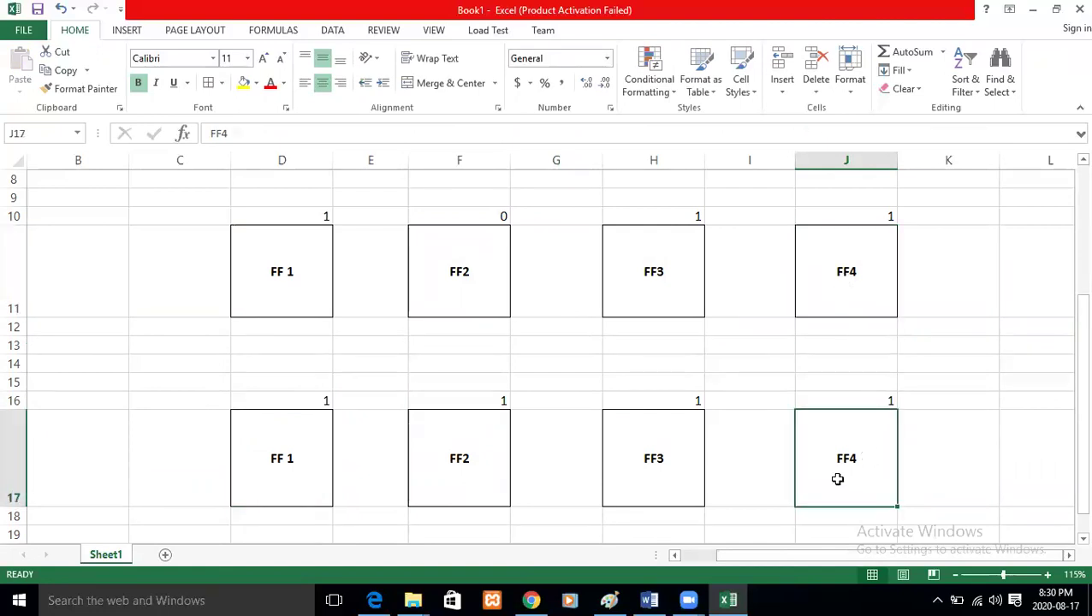
{"action": "left_click", "coordinate": [831, 244]}
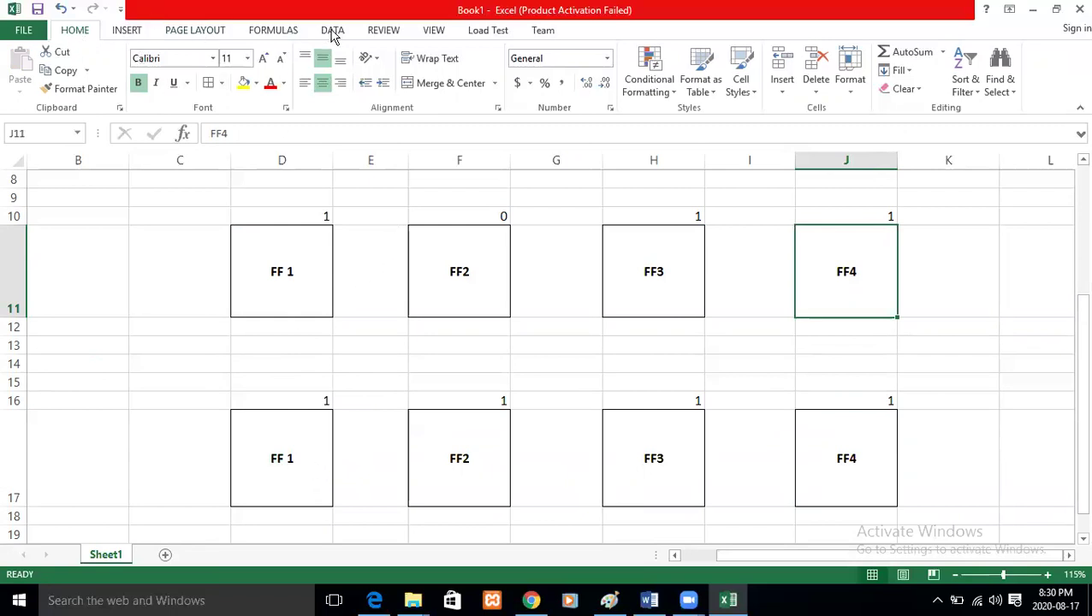
Draw a vertical straight arrow about 0.73" tall, pointing up from row 15 to the underside of the first-row FF 1 box.
{"action": "left_click", "coordinate": [127, 31]}
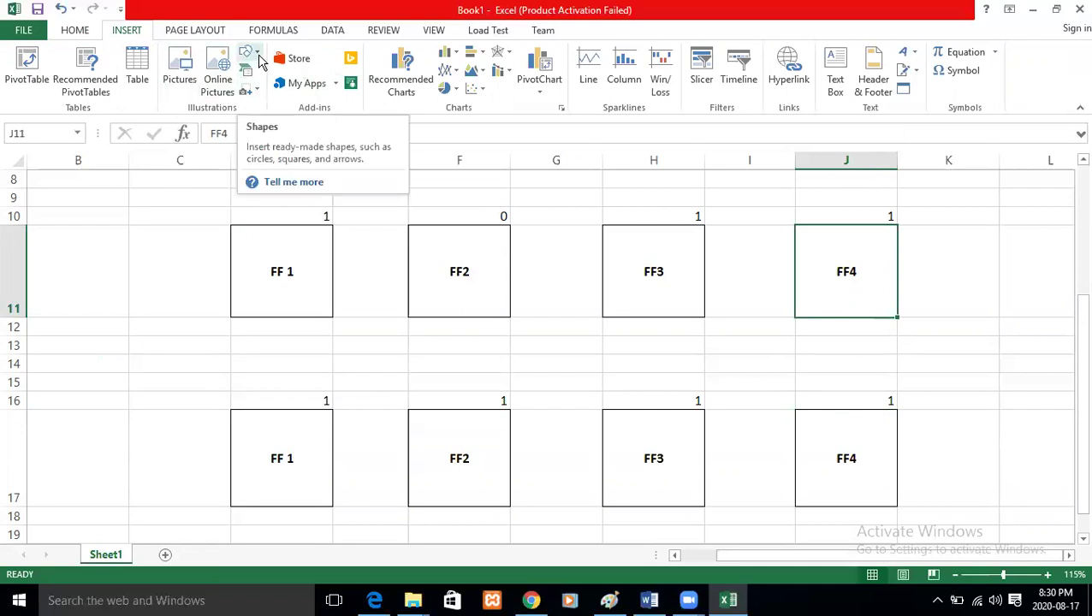
{"action": "left_click", "coordinate": [260, 61]}
{"action": "left_click", "coordinate": [278, 89]}
{"action": "left_click_drag", "start_coordinate": [287, 389], "coordinate": [287, 324]}
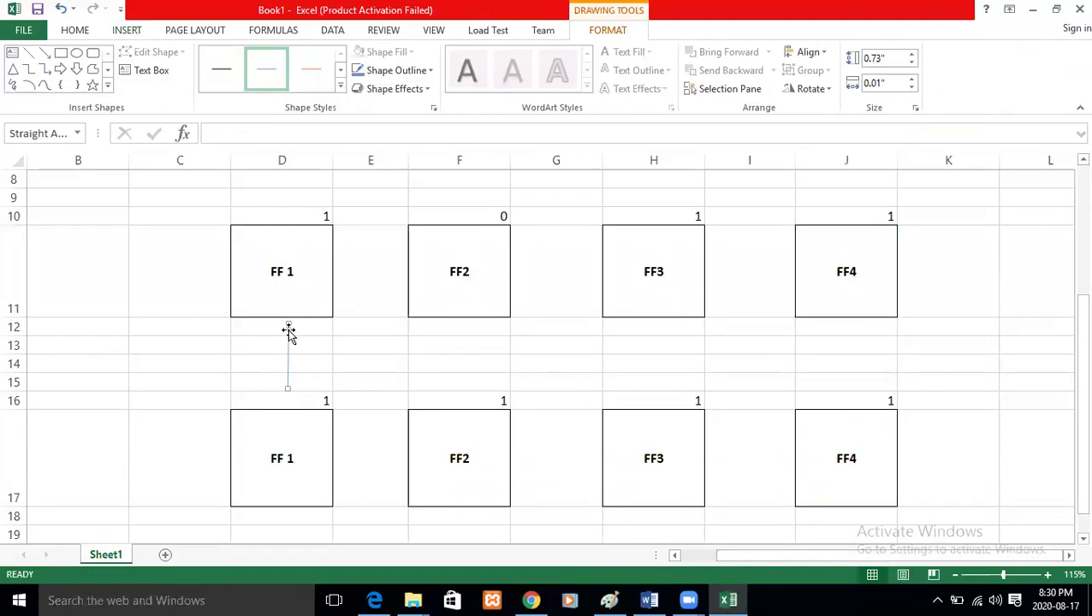
Paste copies of the upward arrow and place one under each of the first-row FF2, FF3 and FF4 boxes.
{"action": "left_click", "coordinate": [451, 330]}
{"action": "key", "text": "ctrl+v"}
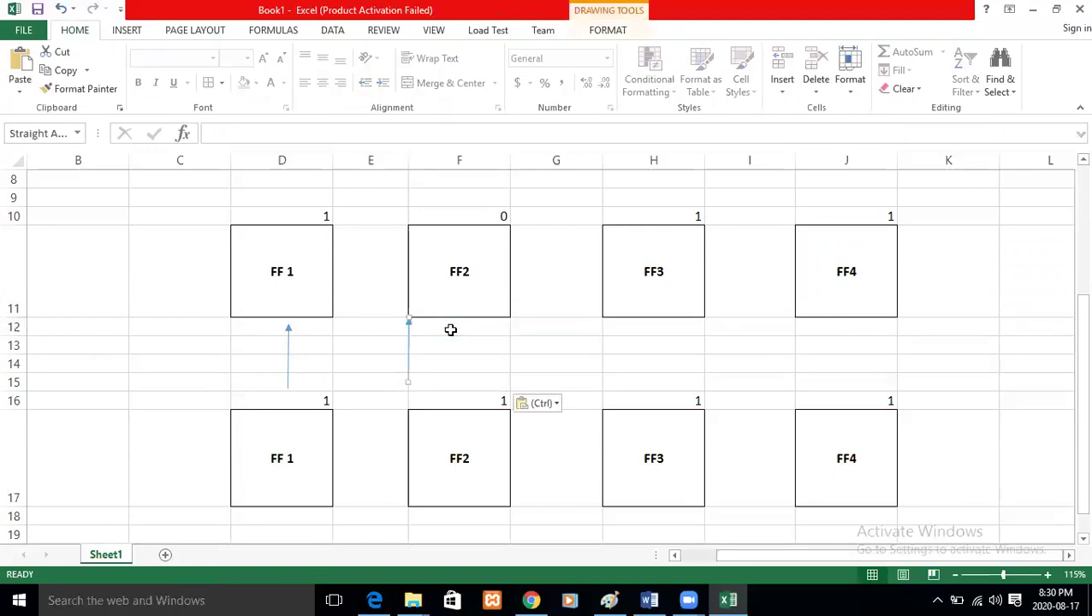
{"action": "left_click_drag", "start_coordinate": [405, 330], "coordinate": [841, 348]}
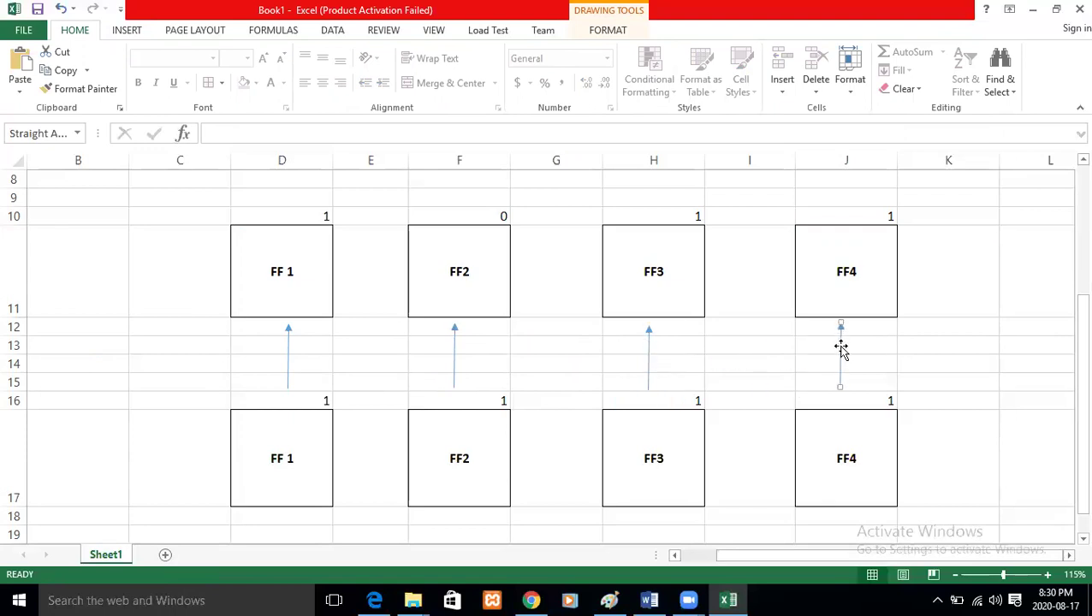
{"action": "left_click", "coordinate": [905, 370]}
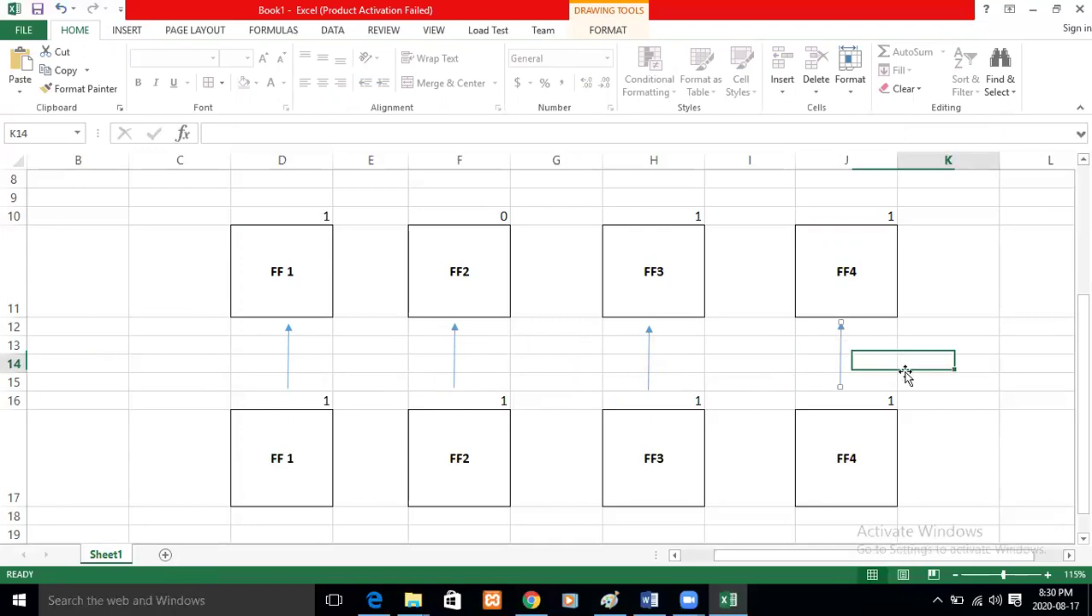
Duplicate all four upward arrows together and place the copies directly beneath the second row of flip-flop boxes, starting in row 18.
{"action": "left_click", "coordinate": [237, 349]}
{"action": "left_click_drag", "start_coordinate": [237, 349], "coordinate": [612, 357]}
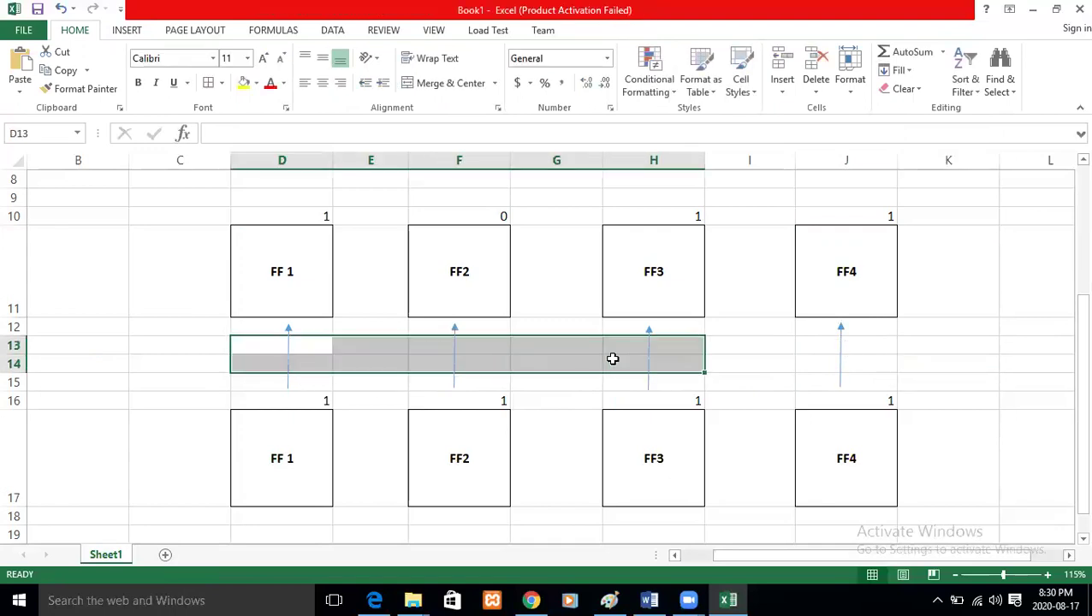
{"action": "left_click", "coordinate": [809, 377]}
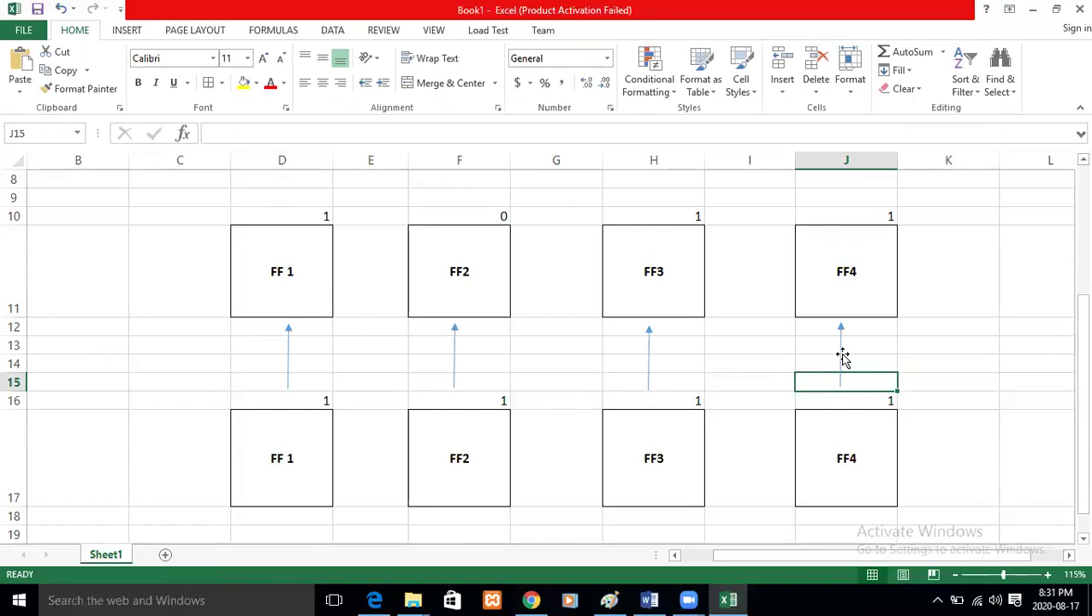
{"action": "left_click", "coordinate": [843, 357]}
{"action": "left_click", "coordinate": [648, 358], "text": "shift"}
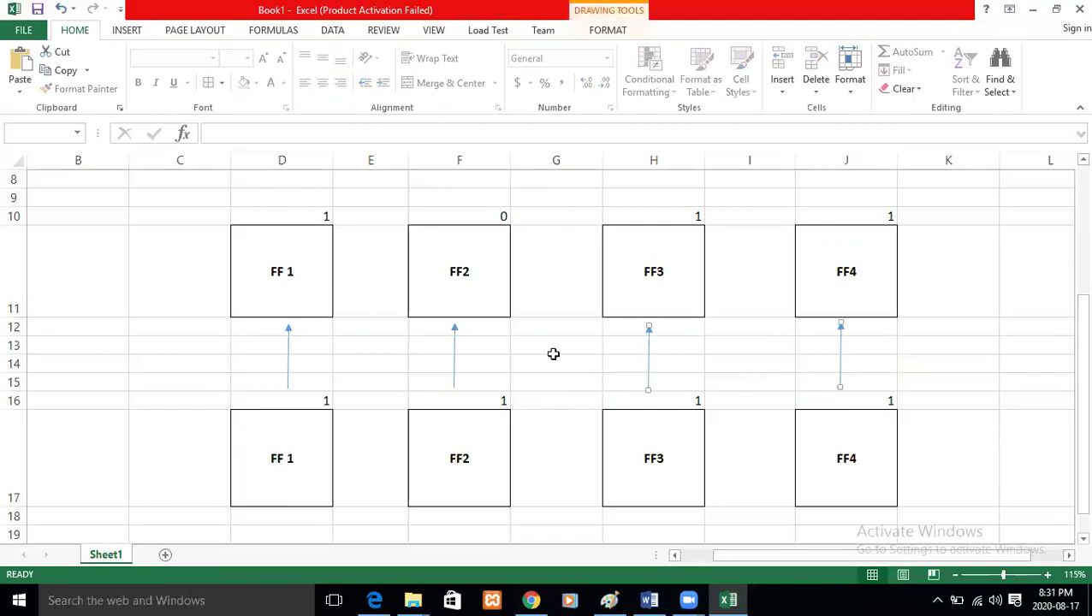
{"action": "left_click", "coordinate": [455, 356], "text": "shift"}
{"action": "key", "text": "ctrl+d"}
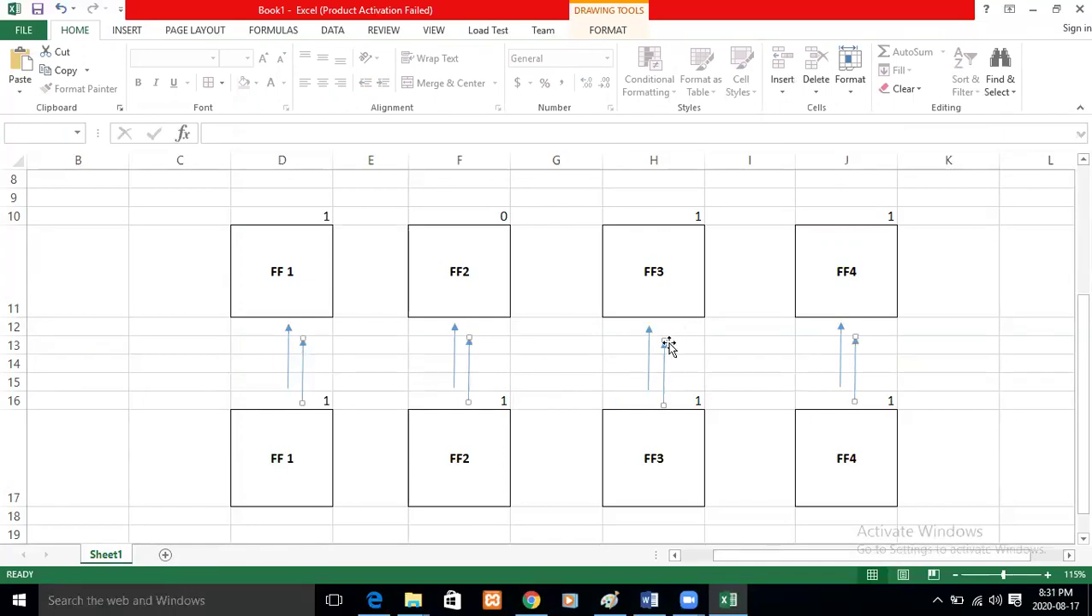
{"action": "left_click_drag", "start_coordinate": [665, 349], "coordinate": [649, 521]}
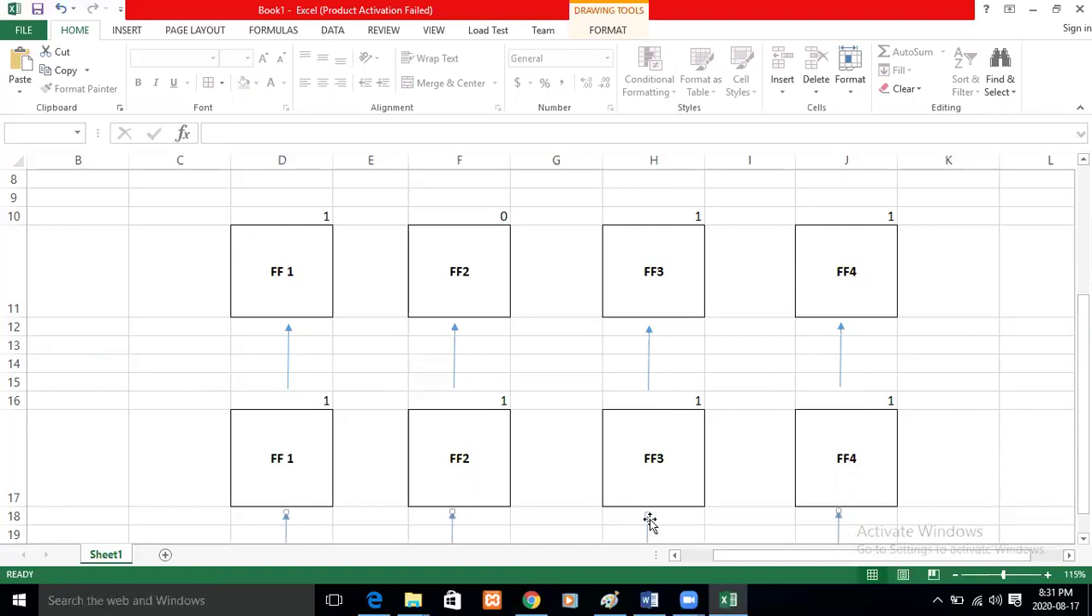
Shorten the four arrows beneath the second-row boxes from their tails, keeping the arrowheads in row 18.
{"action": "left_click_drag", "start_coordinate": [1079, 340], "coordinate": [1078, 431]}
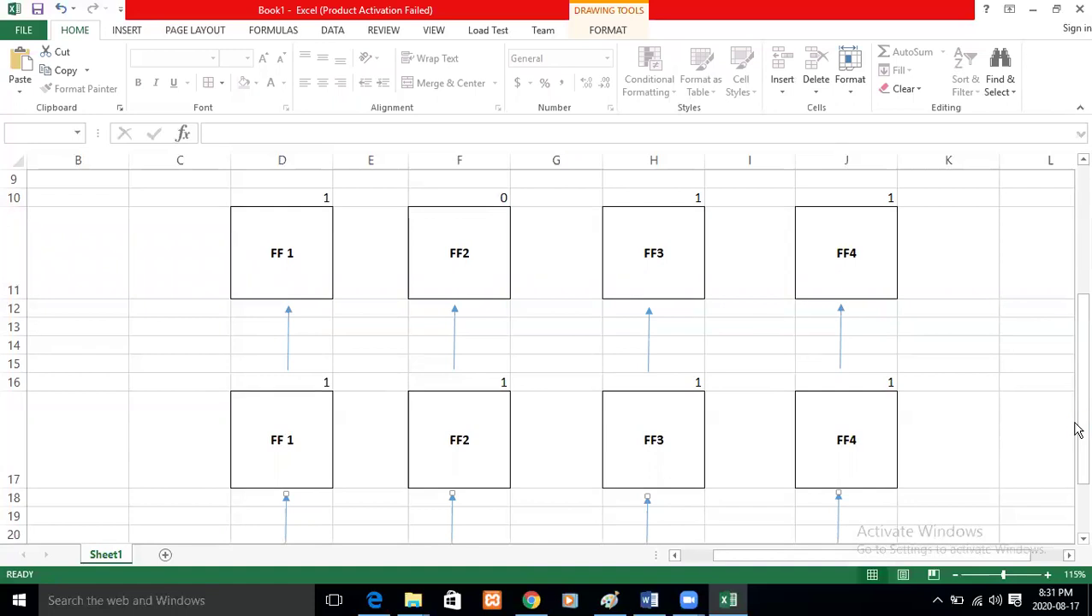
{"action": "scroll", "coordinate": [1077, 431], "scroll_direction": "down", "scroll_amount": 2, "text": "ctrl"}
{"action": "left_click", "coordinate": [693, 526]}
{"action": "left_click_drag", "start_coordinate": [691, 495], "coordinate": [694, 528]}
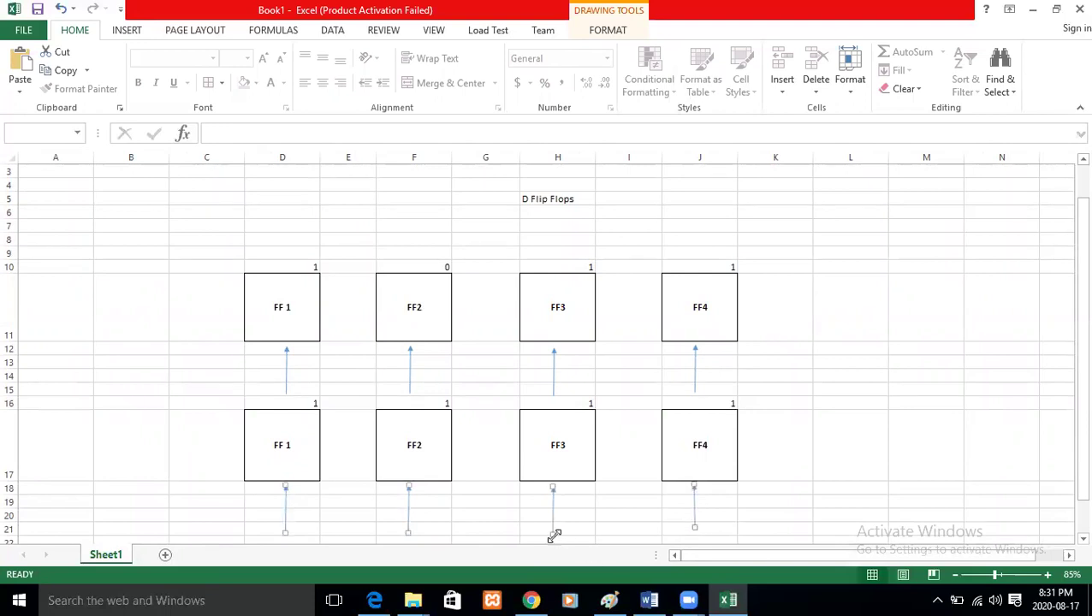
{"action": "left_click_drag", "start_coordinate": [552, 525], "coordinate": [554, 520]}
{"action": "left_click_drag", "start_coordinate": [407, 531], "coordinate": [410, 511]}
{"action": "left_click_drag", "start_coordinate": [285, 528], "coordinate": [285, 510]}
{"action": "left_click", "coordinate": [431, 512]}
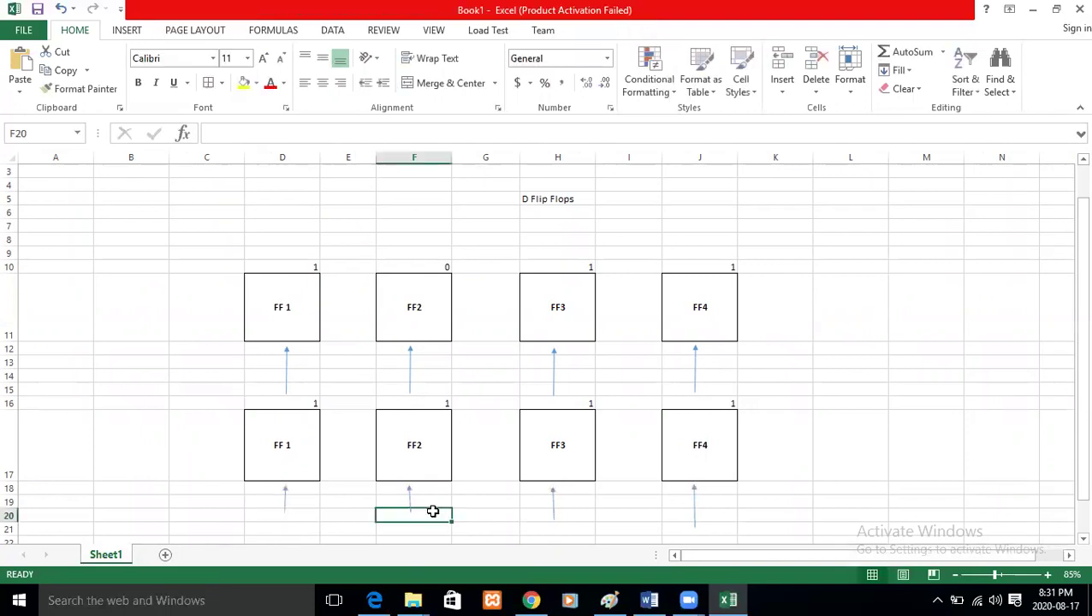
Shorten the arrow under the second-row FF4 box further so that its tail ends at the top of row 20.
{"action": "left_click", "coordinate": [790, 448]}
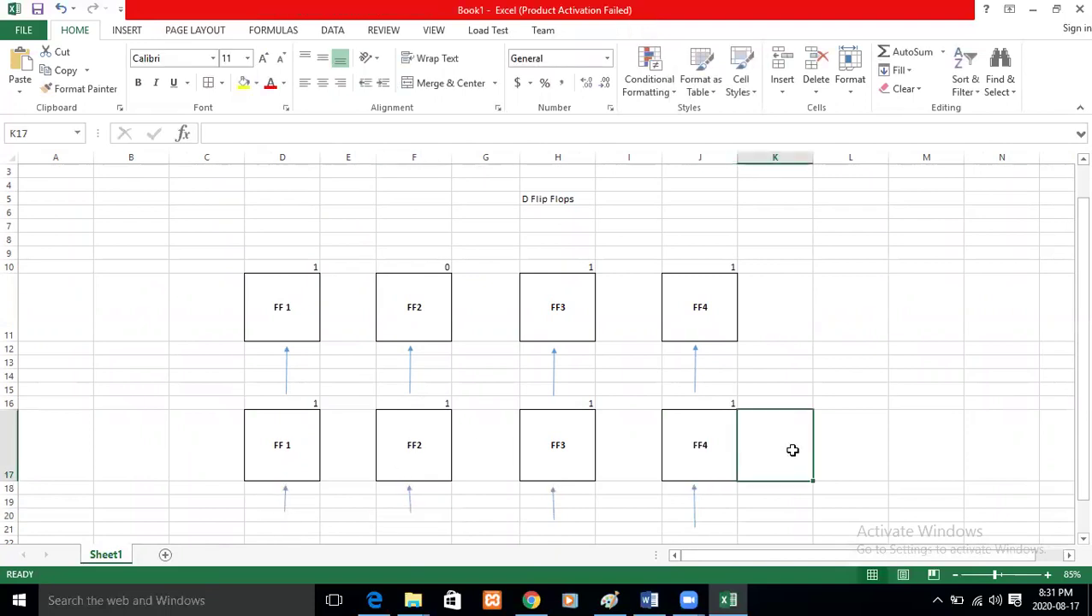
{"action": "left_click", "coordinate": [694, 517]}
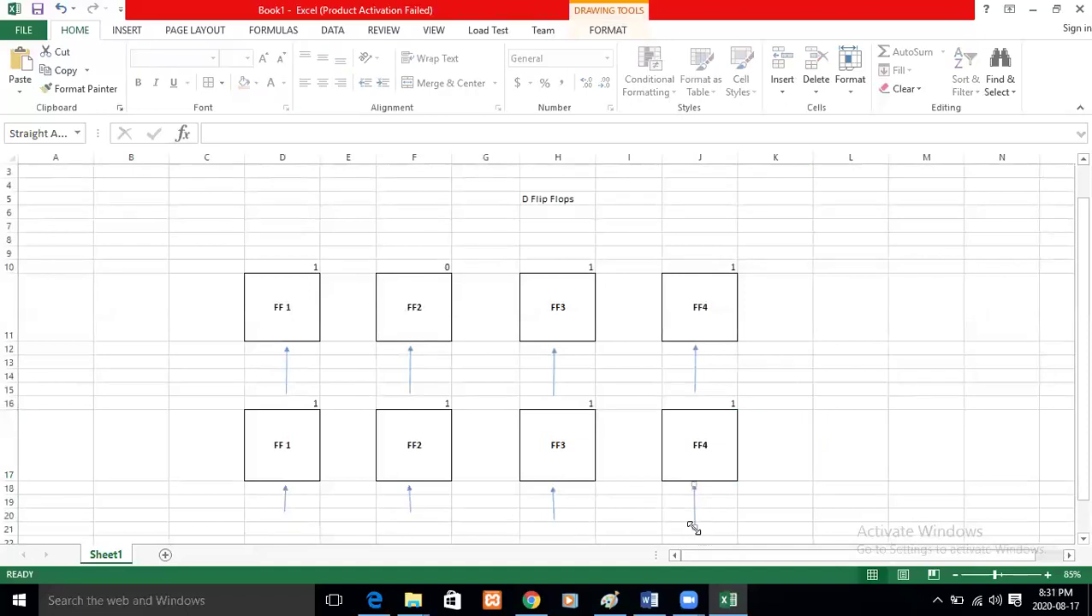
{"action": "left_click_drag", "start_coordinate": [695, 524], "coordinate": [695, 513]}
{"action": "left_click", "coordinate": [601, 539]}
{"action": "left_click", "coordinate": [310, 526]}
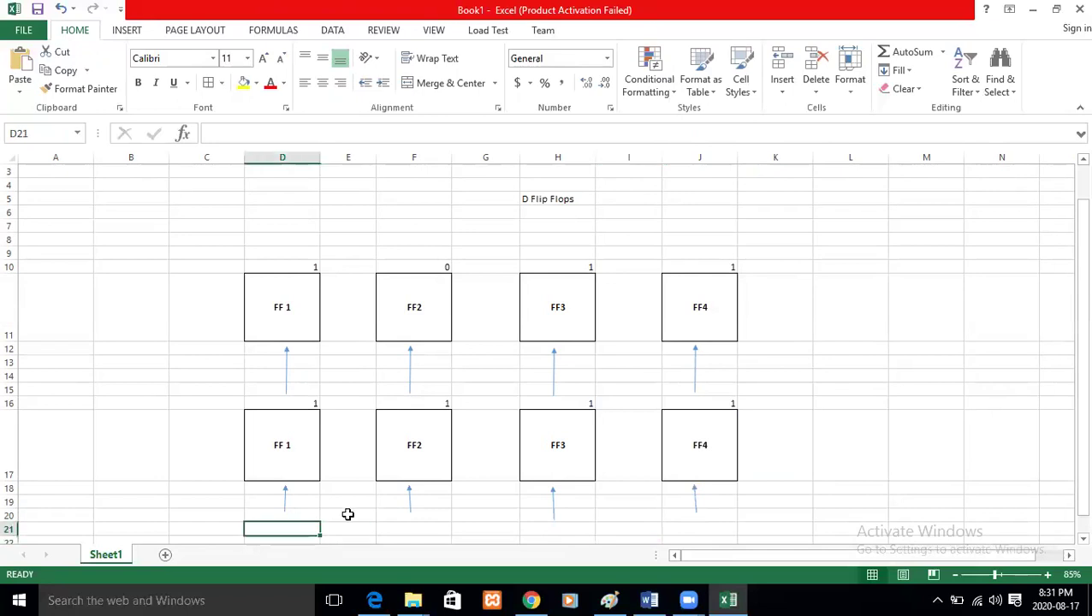
{"action": "left_click", "coordinate": [351, 516]}
{"action": "left_click", "coordinate": [412, 516]}
{"action": "left_click", "coordinate": [556, 515]}
{"action": "left_click", "coordinate": [695, 511]}
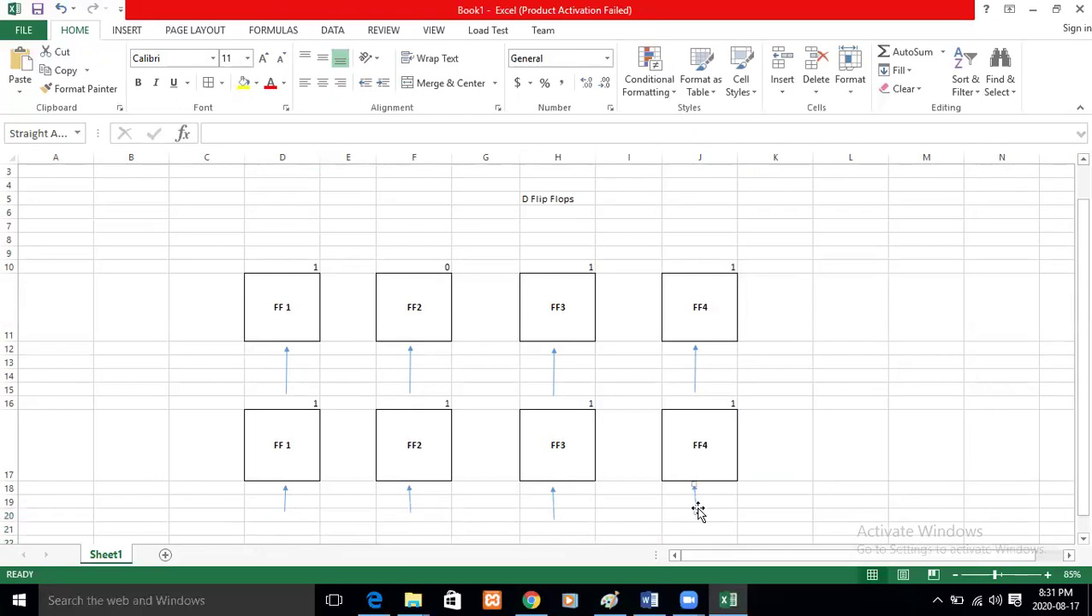